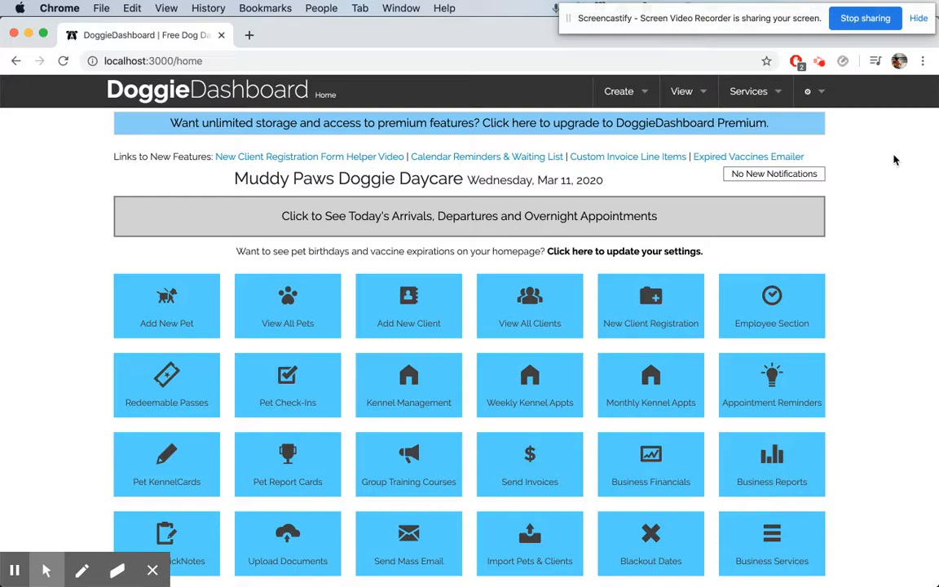
- Open the Business Financials page from the home page
scroll(678, 415, down, 1)
scroll(678, 415, up, 1)
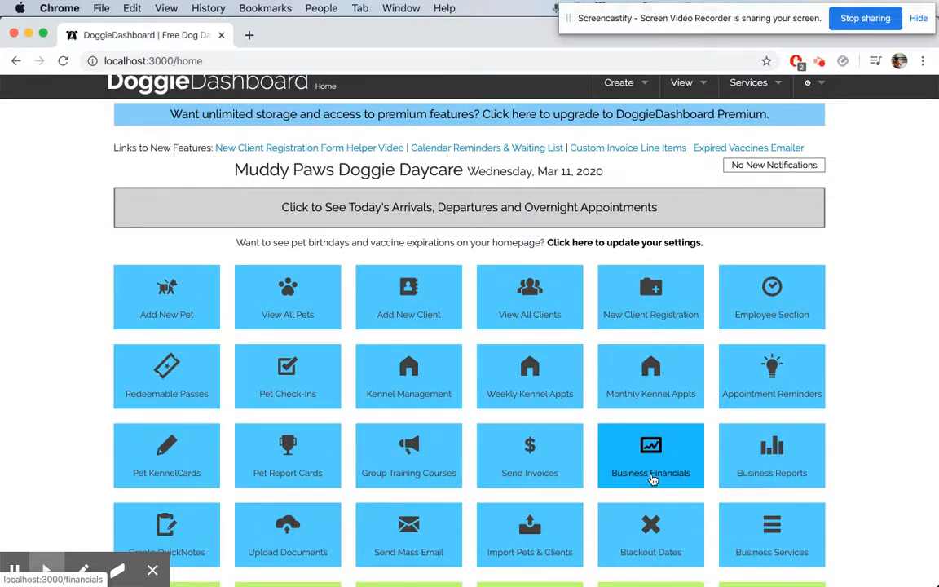
scroll(651, 480, up, 1)
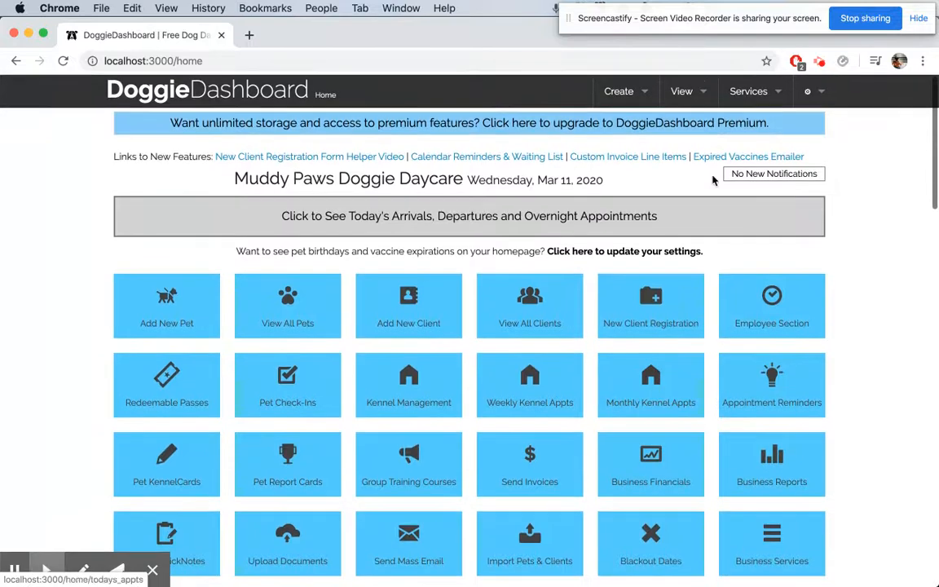
click(683, 98)
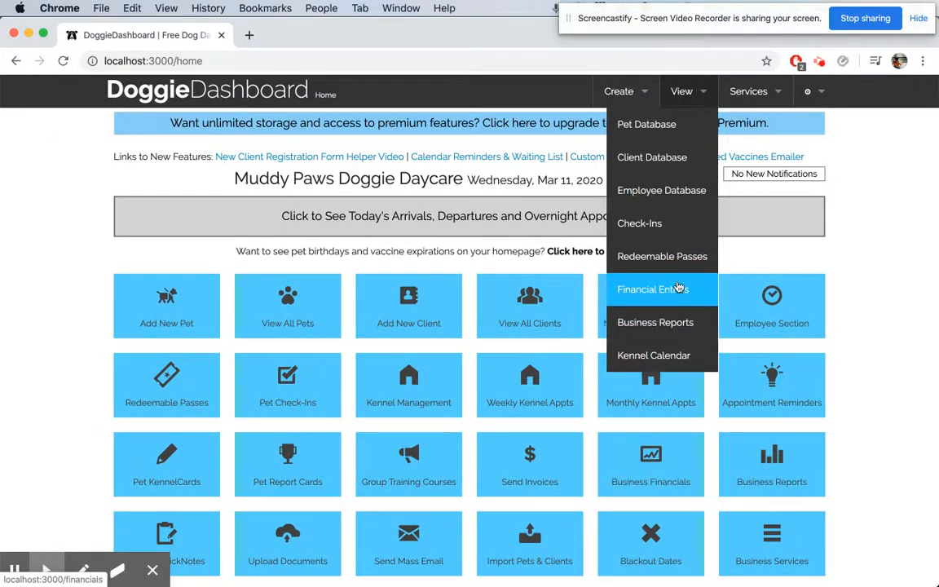
click(685, 473)
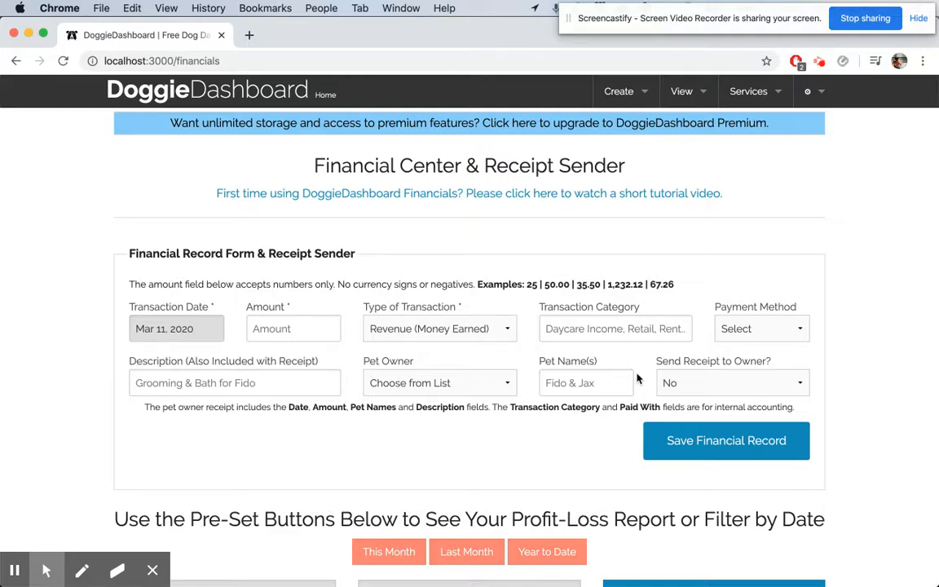
- Set the new financial record's transaction date to Mar 4 2020 and its amount to 16.00
scroll(638, 378, down, 5)
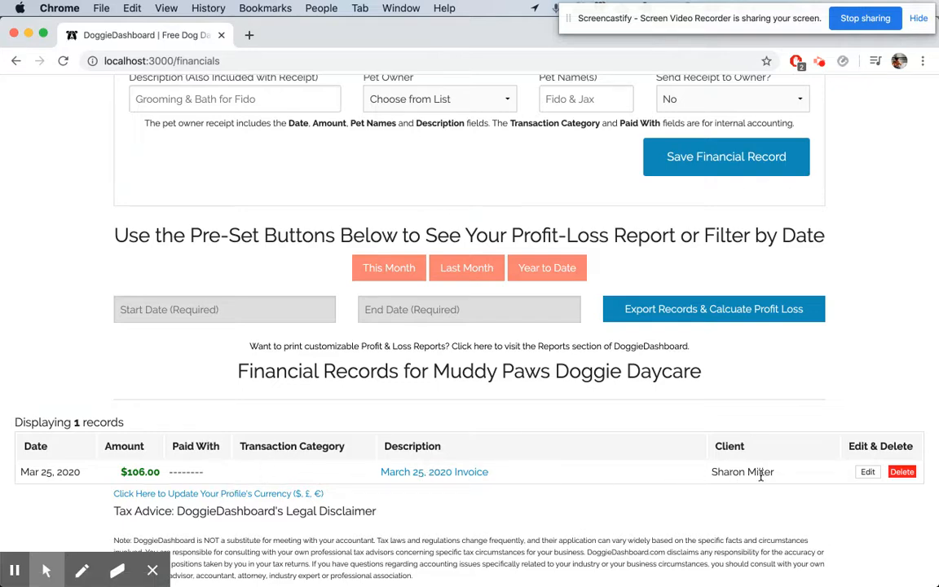
scroll(761, 476, up, 3)
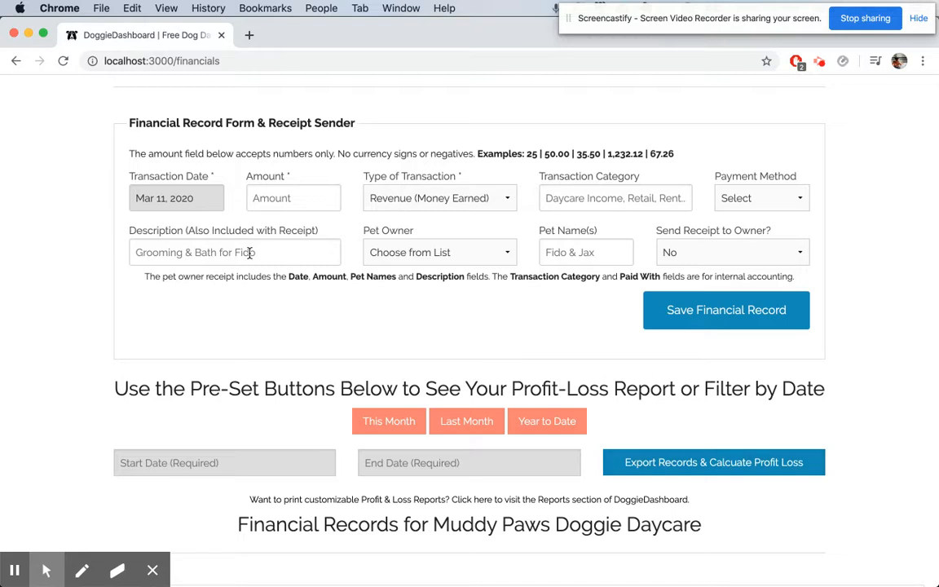
click(177, 206)
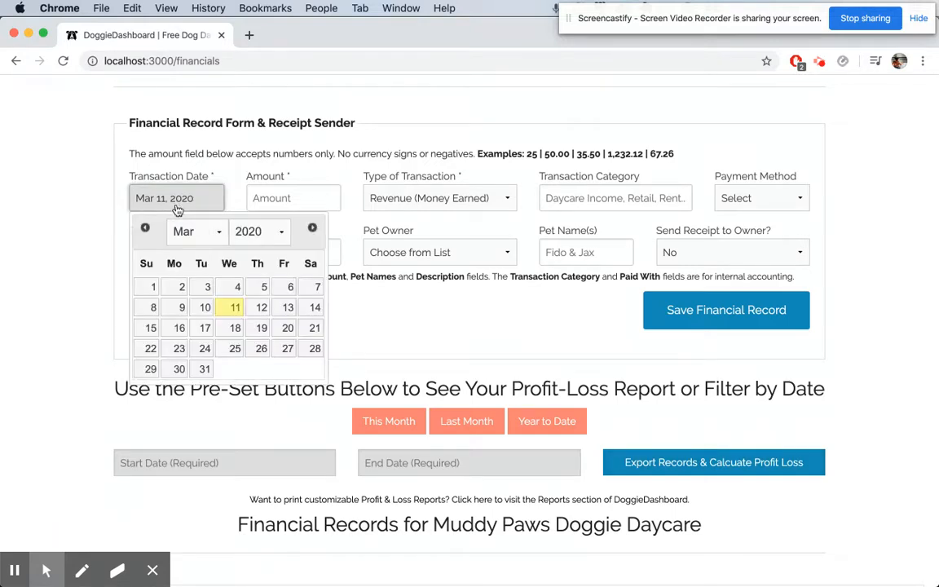
click(236, 292)
click(291, 203)
text(16.00)
- Set the record's transaction category to Retail and its payment method to Cash, keeping the revenue transaction type
key(Tab)
key(Tab)
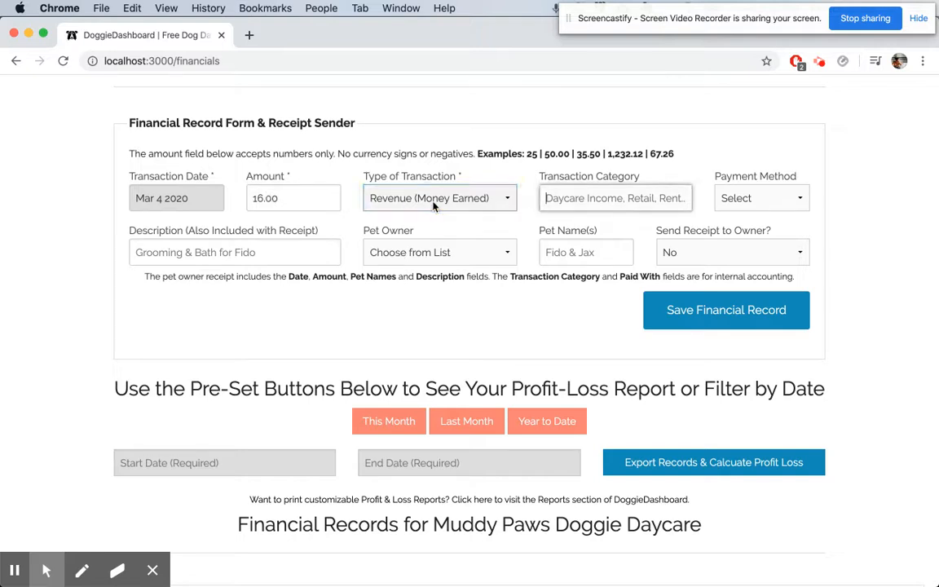
text(Retail)
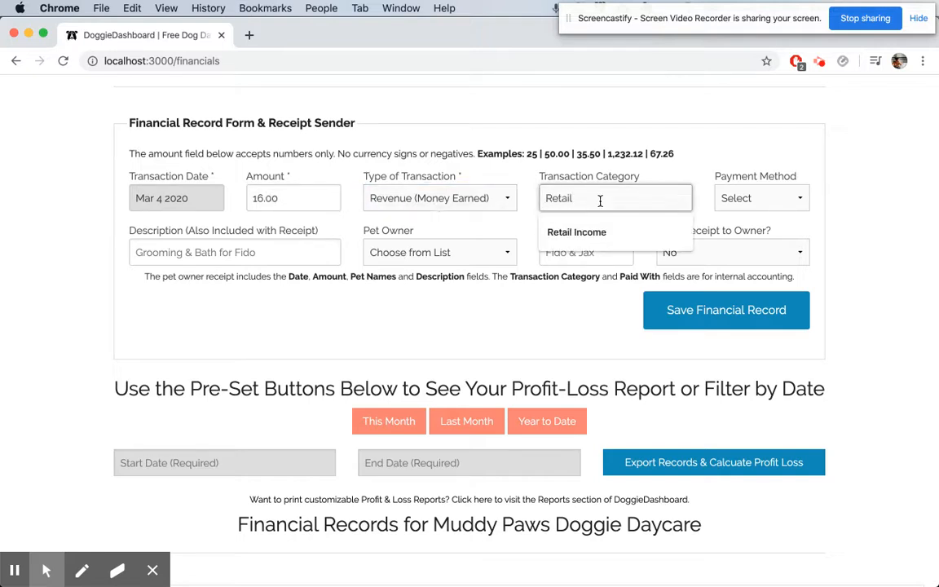
click(643, 179)
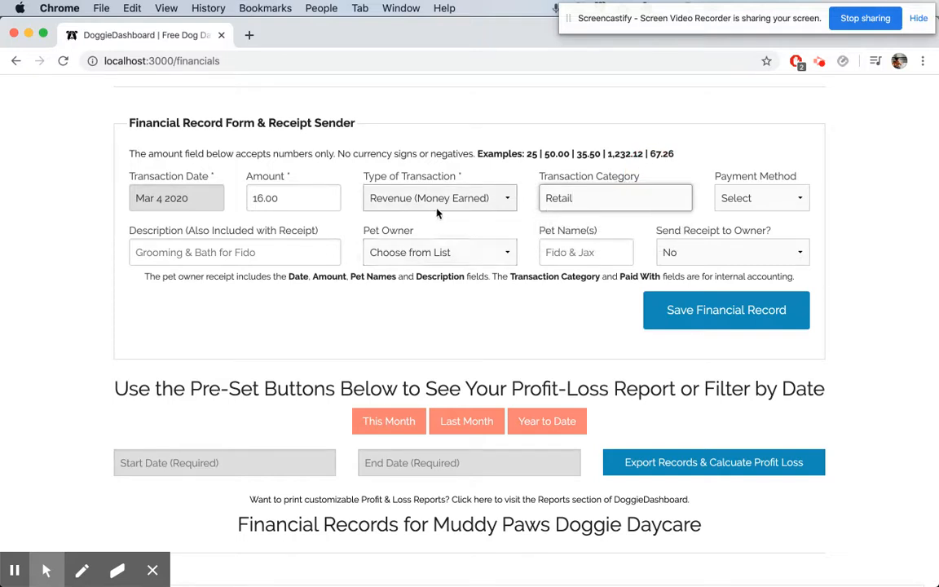
click(731, 203)
click(737, 209)
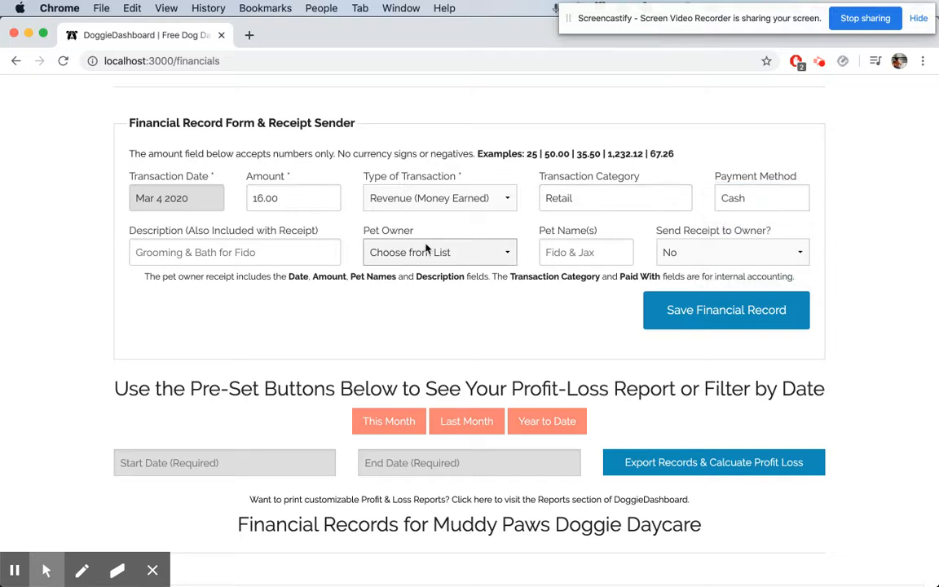
- Enter "Snacks for the Pups" as the description and choose the first listed client as the pet owner
click(294, 254)
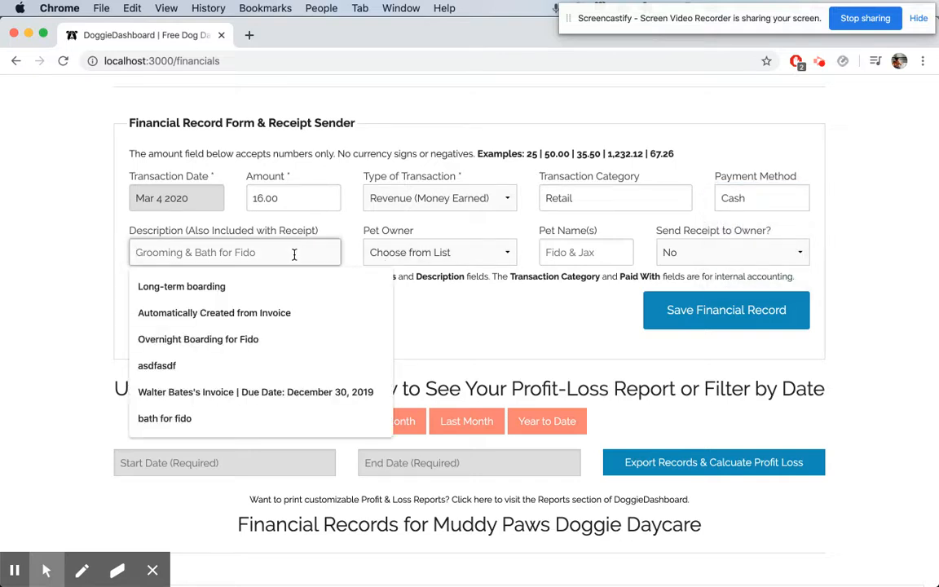
text(Snack)
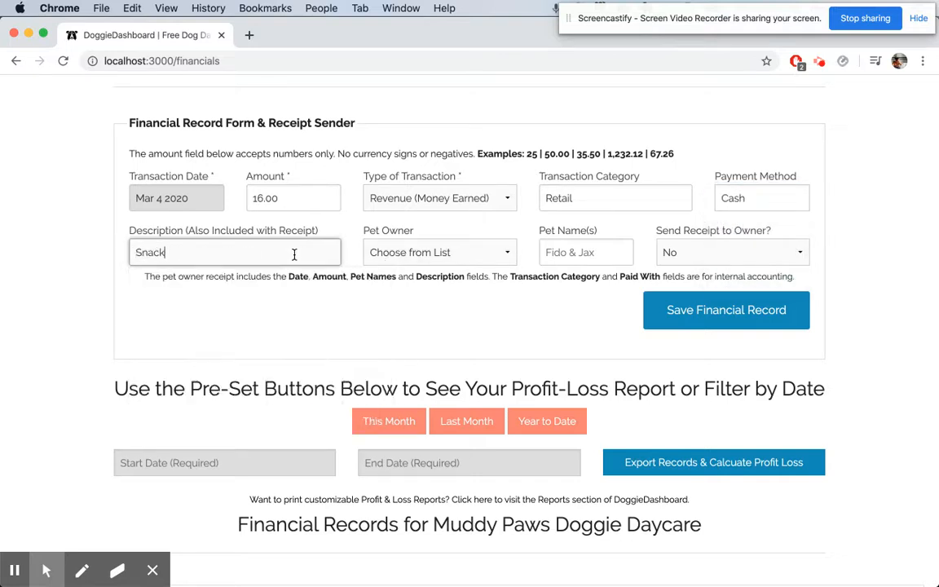
text(s for the Pups)
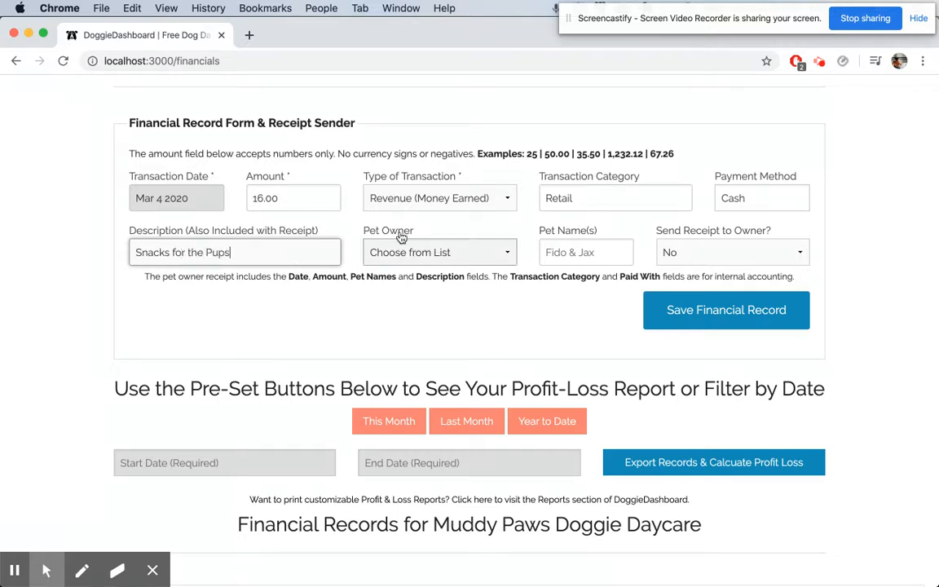
click(412, 255)
click(414, 269)
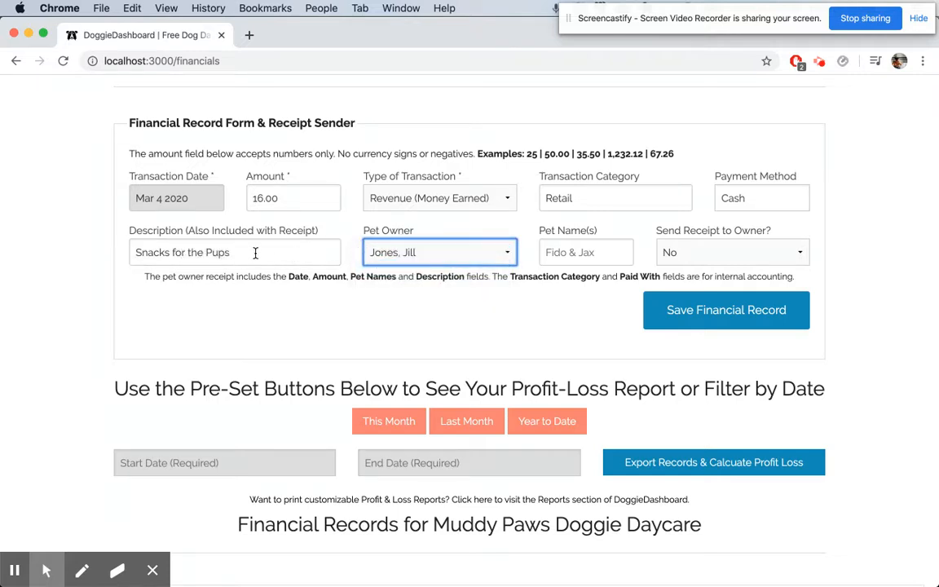
- Save the retail revenue record and review it in the financial records list
click(693, 310)
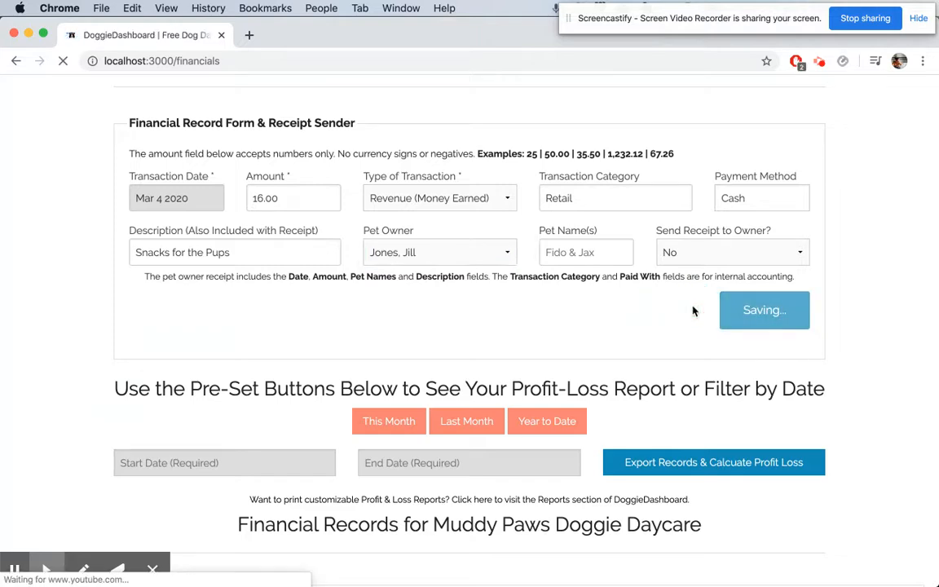
scroll(692, 310, down, 5)
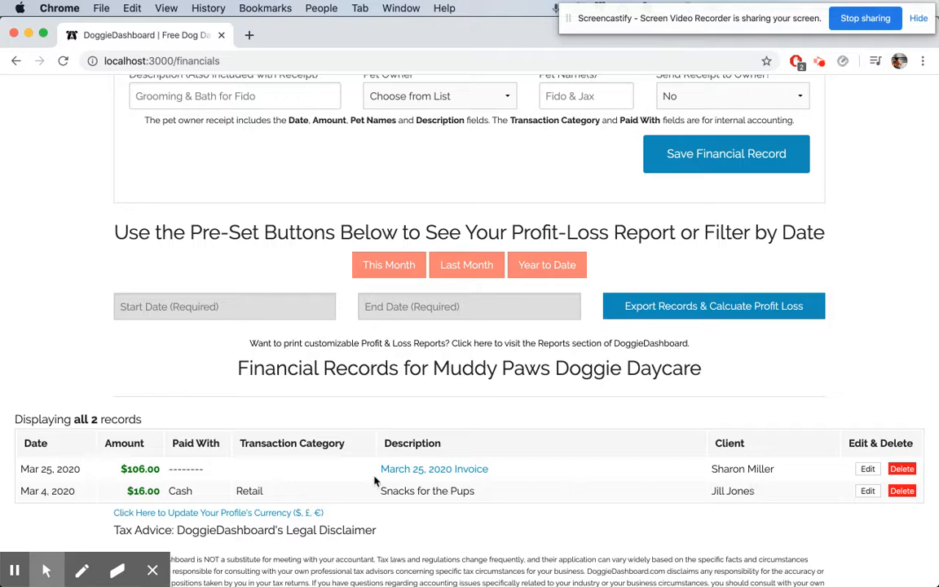
scroll(294, 447, up, 5)
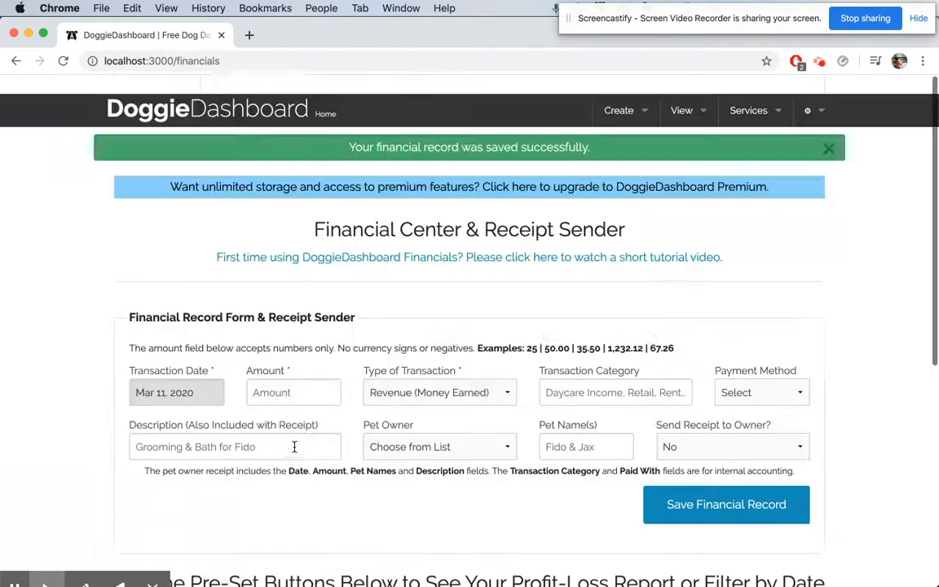
scroll(295, 447, down, 5)
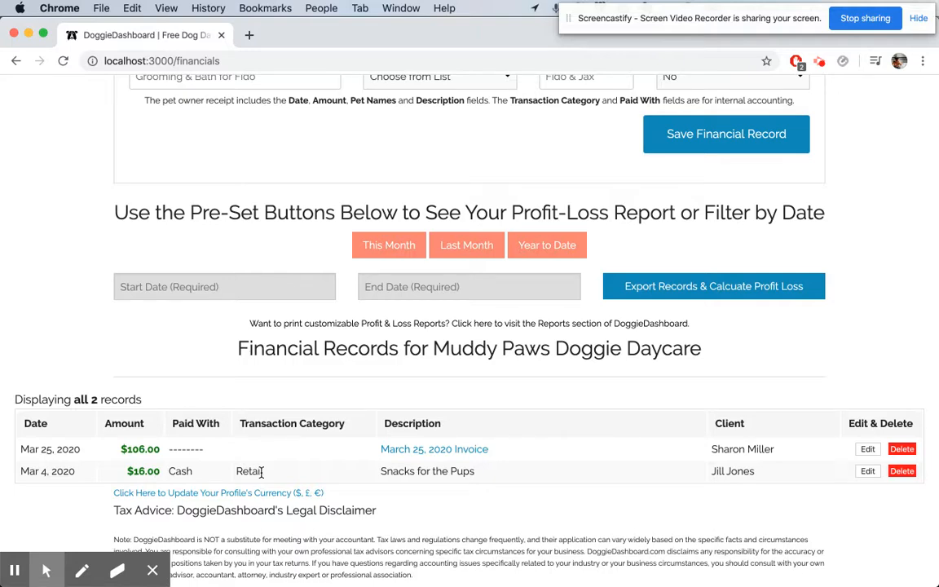
- Begin another financial record with amount 450 and transaction type Expense (Money Spent)
scroll(261, 472, up, 5)
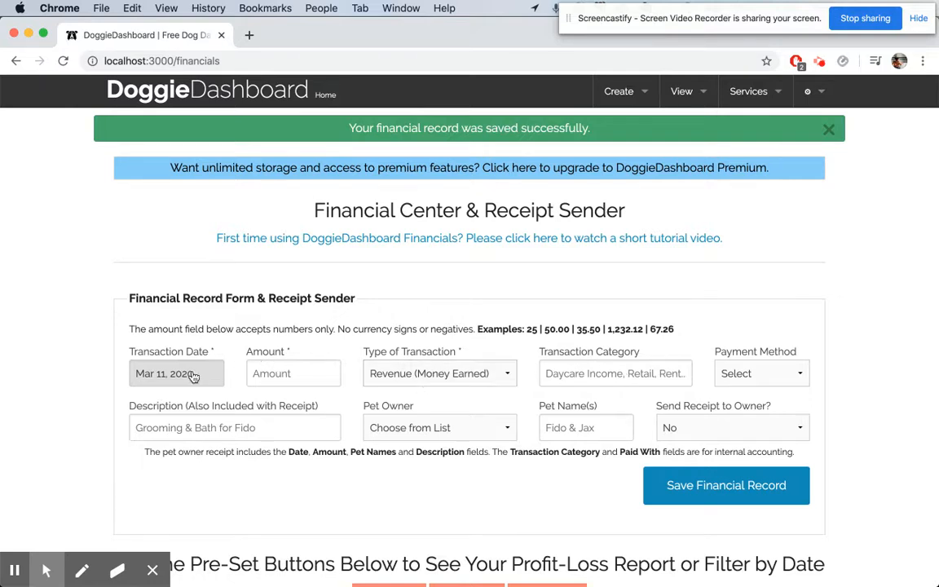
click(301, 379)
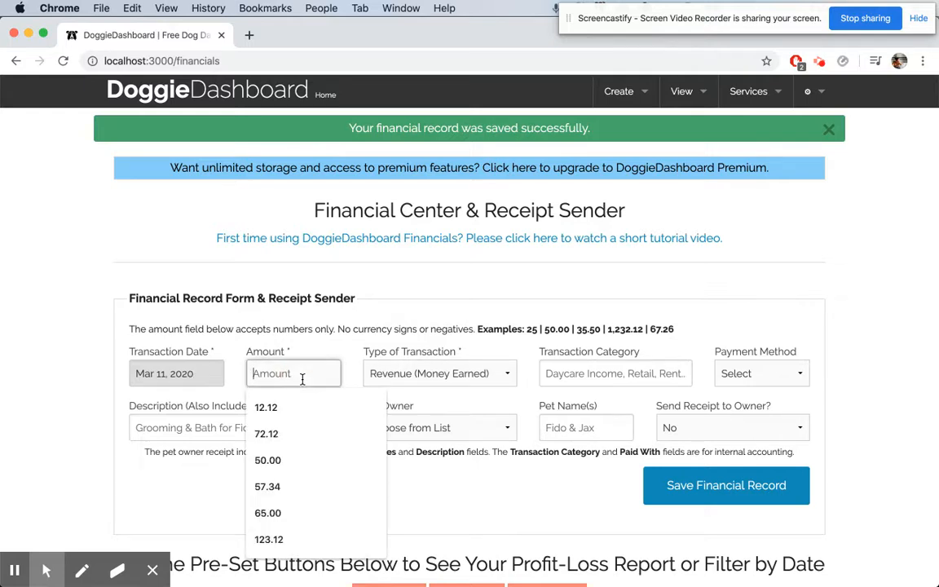
text(45)
key(BackSpace)
text(50)
key(Tab)
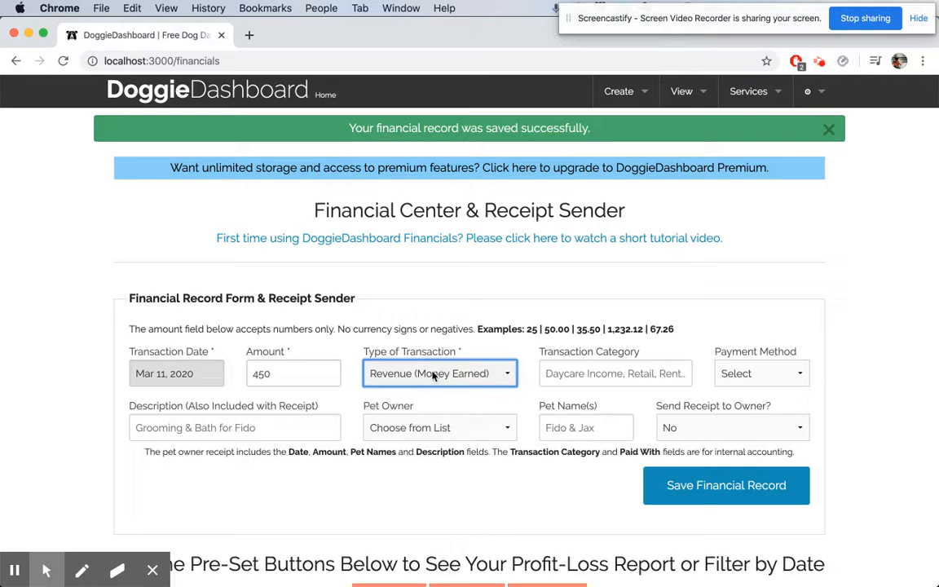
click(438, 374)
click(407, 388)
- Set the expense's transaction category to Rent and its payment method to Credit Card
click(596, 380)
text(REN)
key(BackSpace)
key(BackSpace)
text(ent)
click(744, 378)
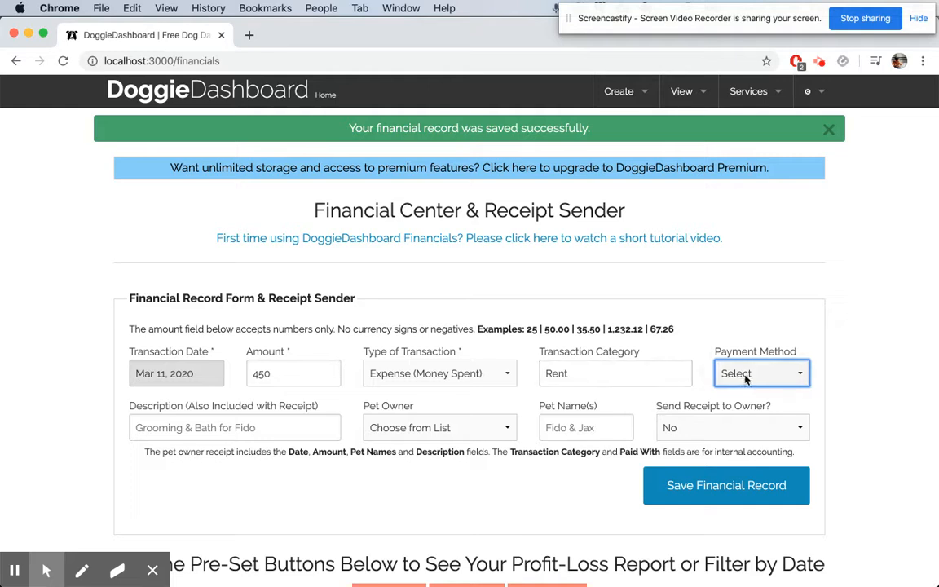
click(744, 416)
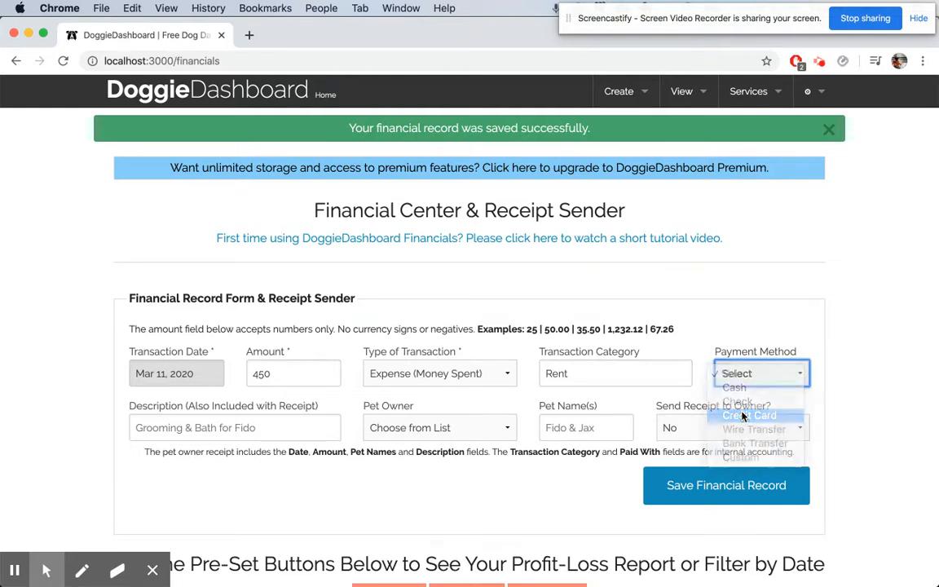
- Enter "Rent to Landlord" as the expense description and save the financial record
scroll(602, 419, down, 2)
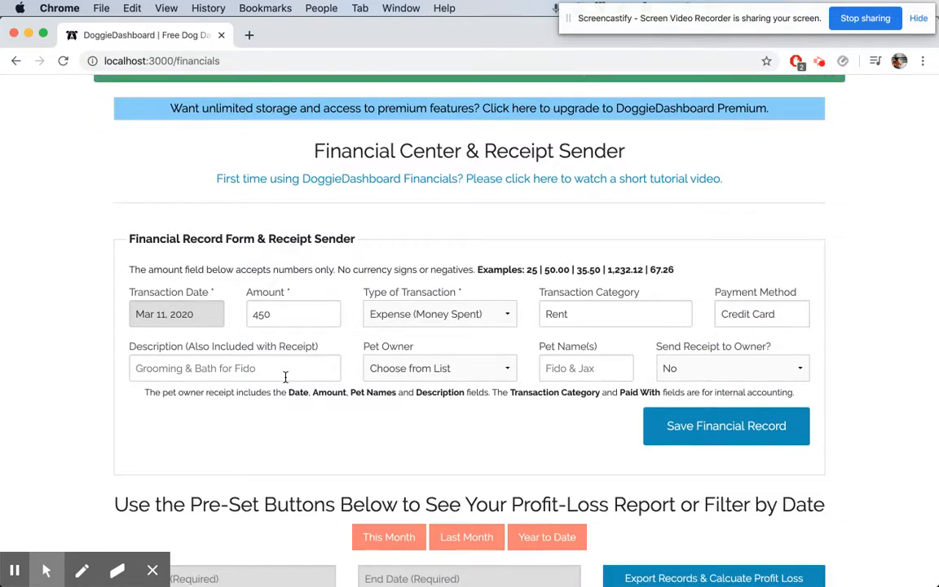
click(285, 374)
text(Rent)
key(Down)
key(Return)
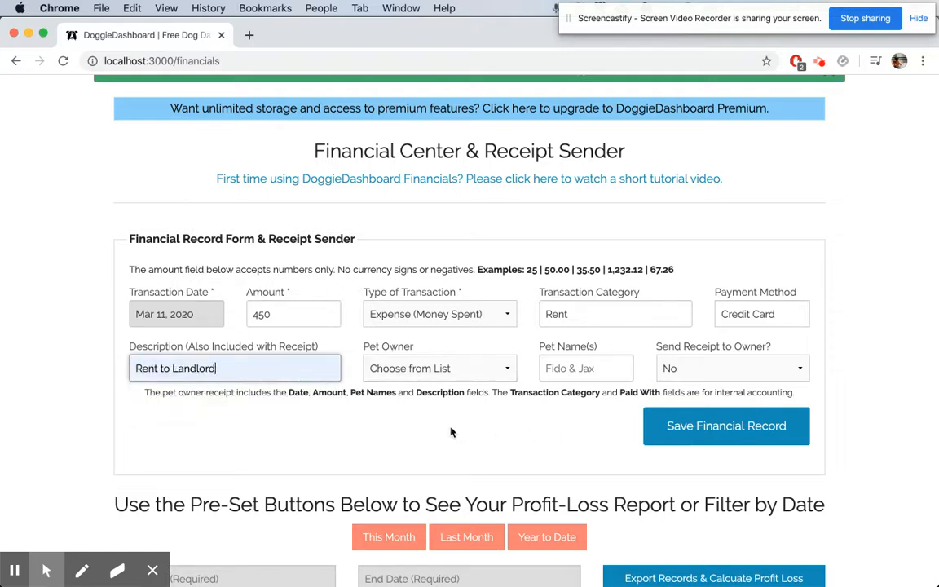
click(708, 429)
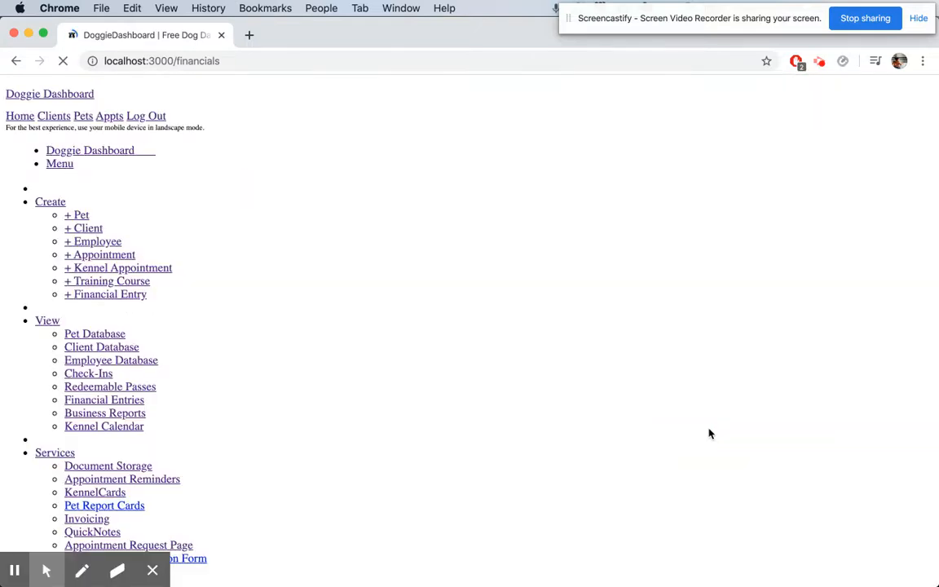
- Begin a third financial record dated Mar 19 2020 with an amount of 250
scroll(710, 433, down, 5)
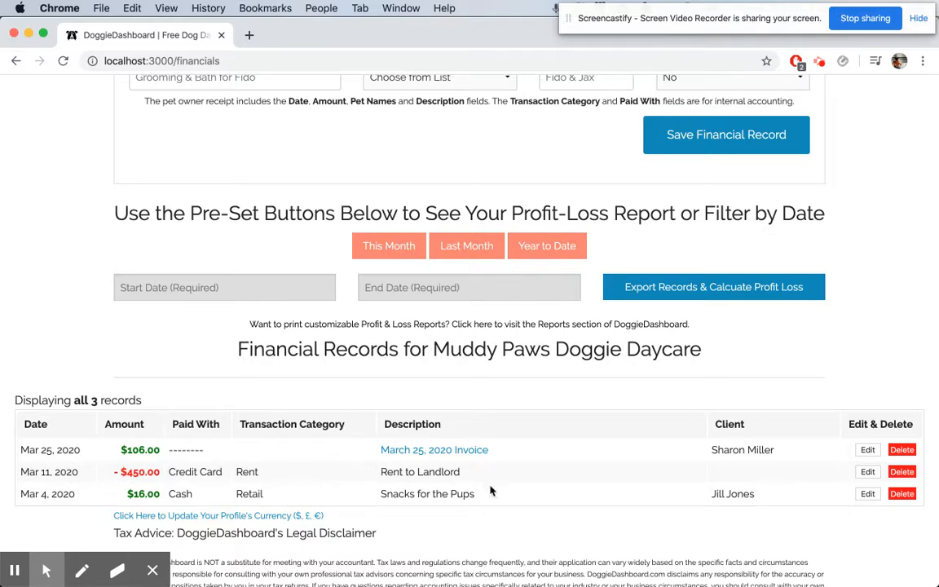
scroll(491, 491, up, 3)
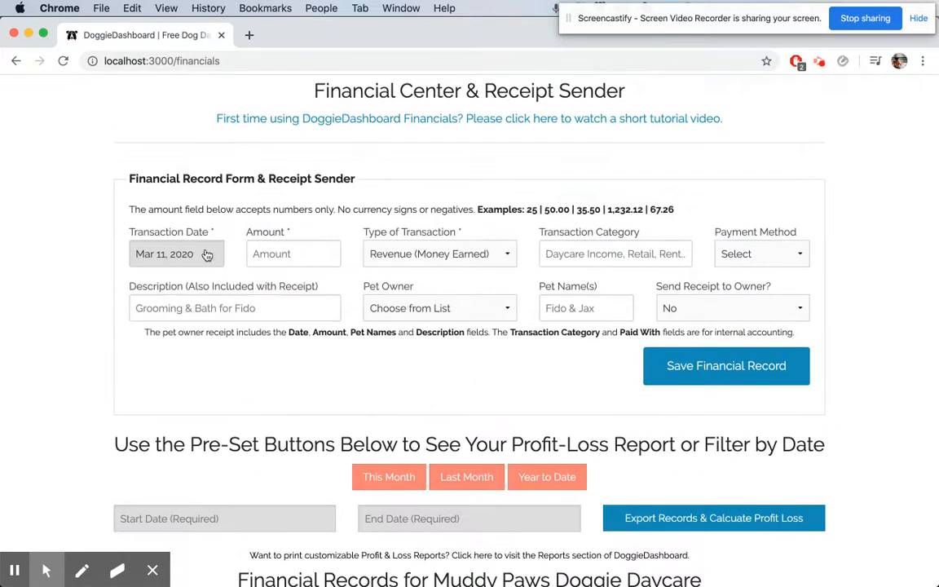
click(179, 249)
click(259, 385)
click(267, 253)
text(250.0)
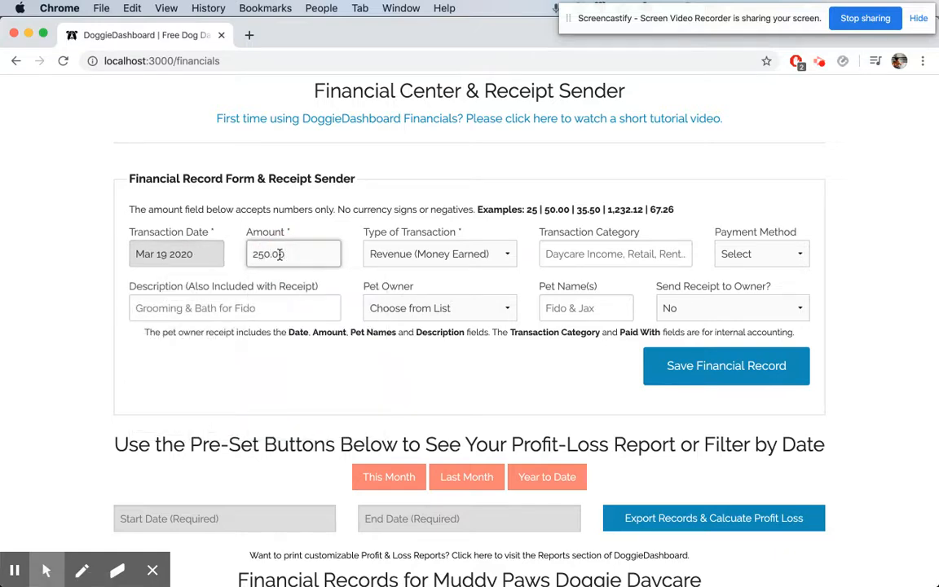
key(BackSpace)
- Set the revenue record's transaction category to Overnight Boarding and its payment method to Cash
key(Tab)
key(Tab)
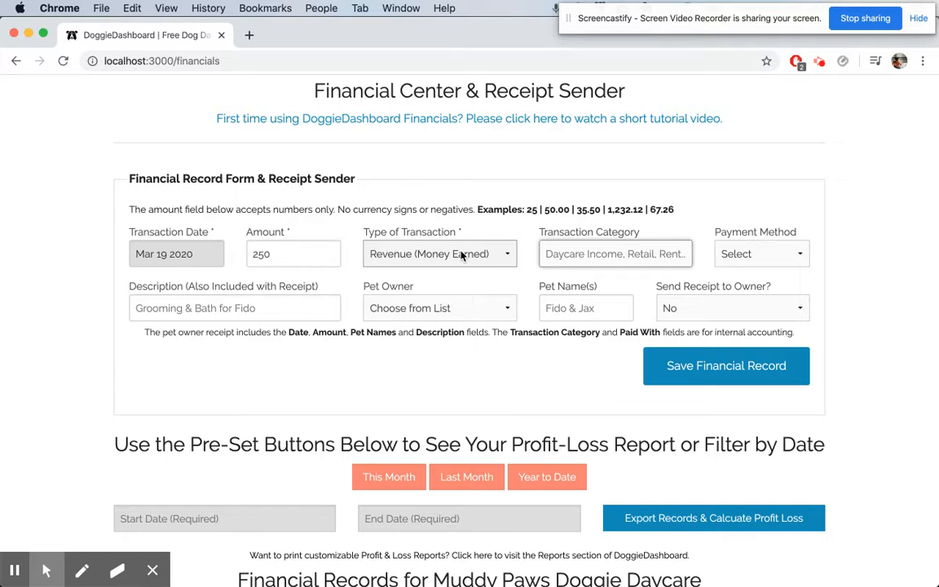
text(Overnight Boarding)
key(Tab)
key(c)
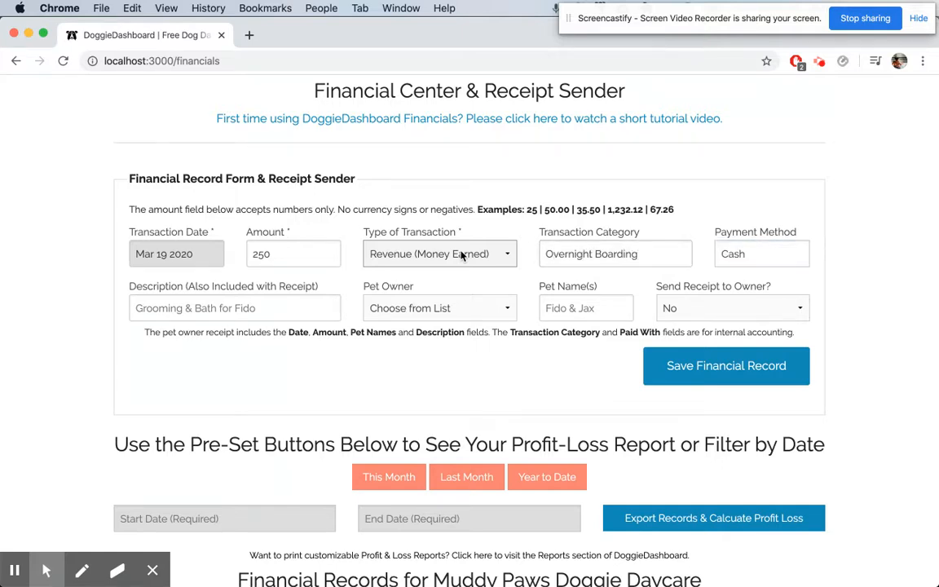
- Enter "Overnight Boarding for Fido" as the description and choose the first listed client as the pet owner
click(272, 309)
text(O)
key(Down)
key(Tab)
click(461, 310)
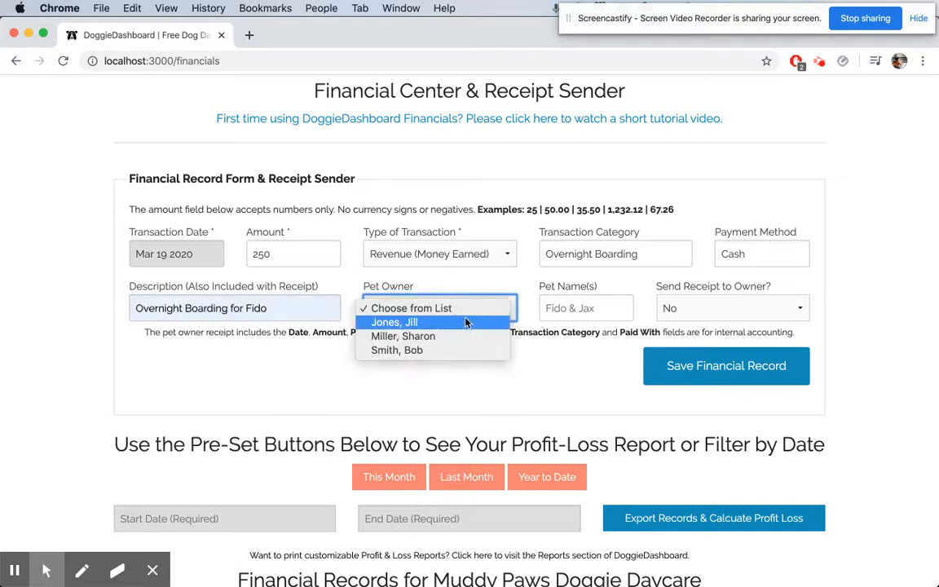
click(465, 324)
- Enter Fido as the pet name and save the overnight boarding record
click(591, 309)
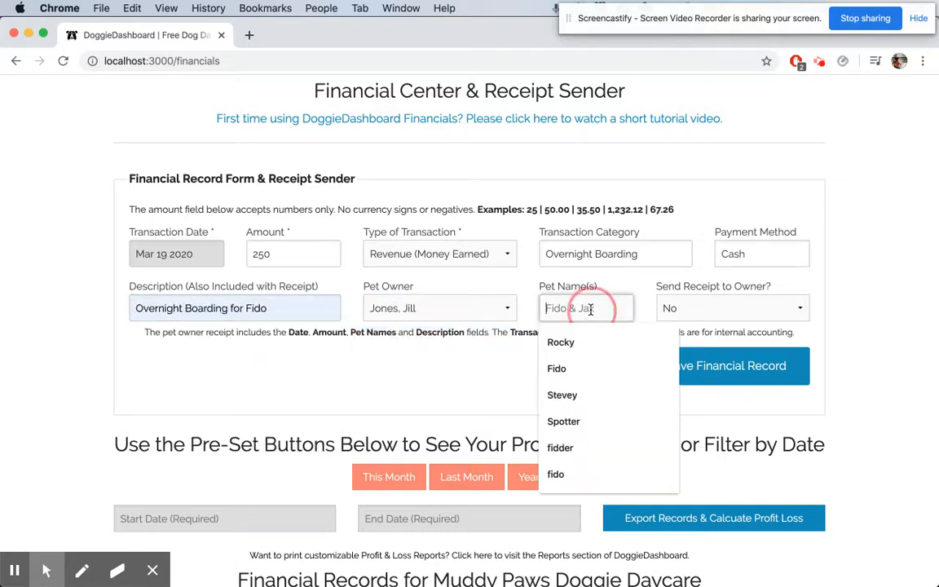
text(Fido)
click(744, 373)
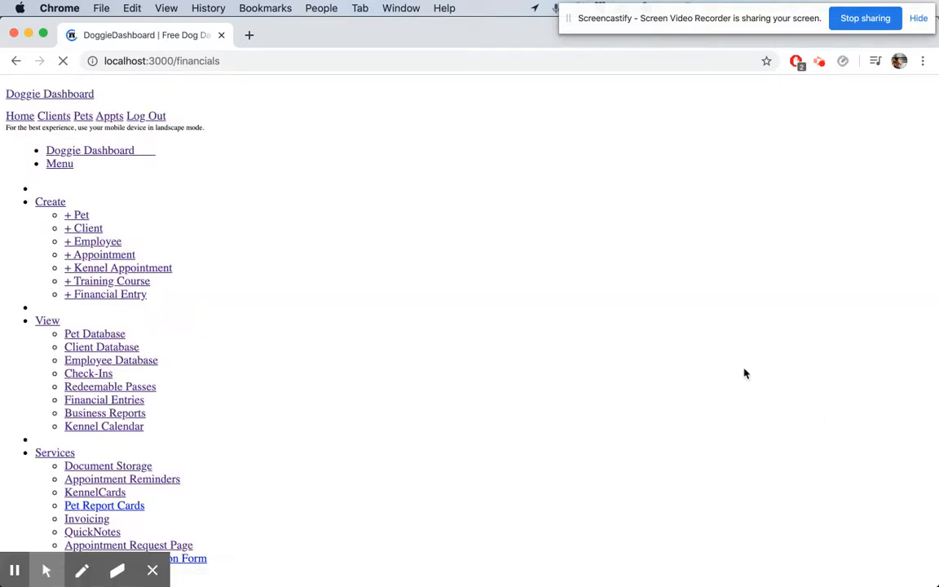
- Start a revenue record dated Mar 22 2020 with an amount of 160 and the transaction category Daycare
scroll(742, 374, down, 5)
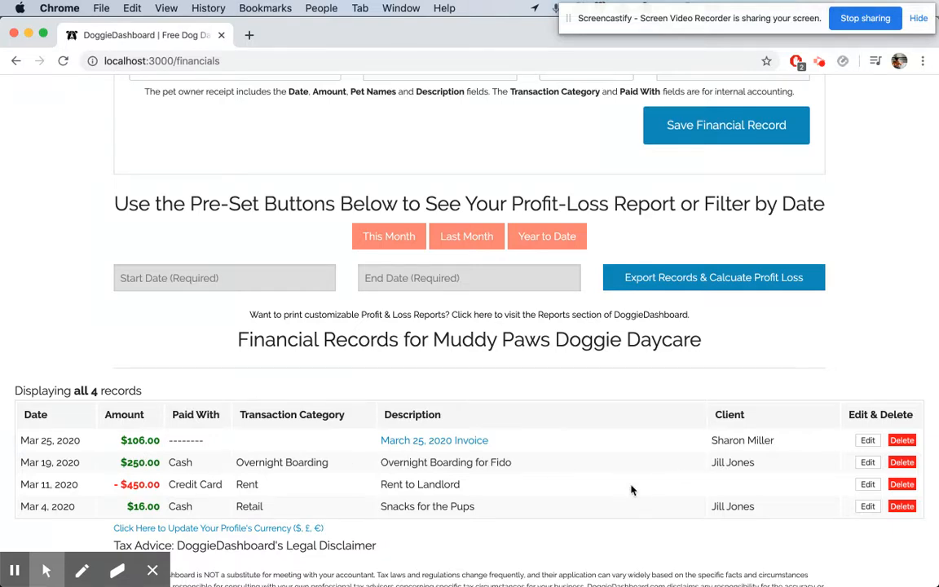
scroll(632, 489, up, 3)
click(203, 184)
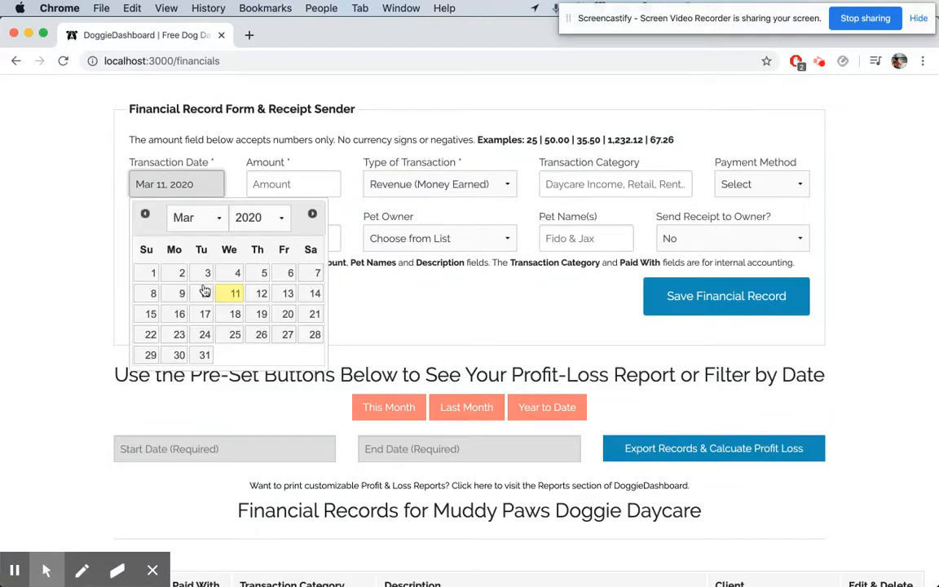
click(150, 334)
click(266, 184)
text(160)
click(443, 182)
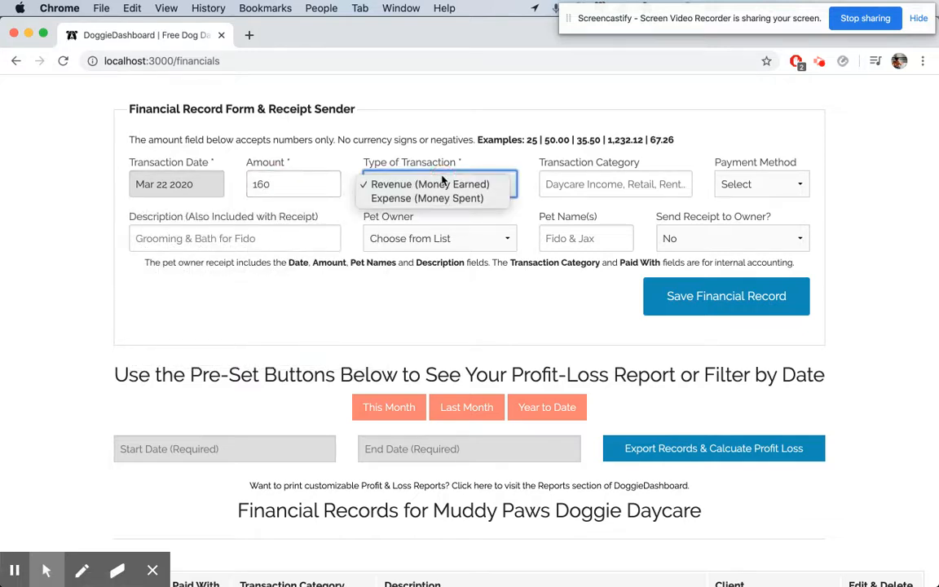
click(559, 184)
text(Daycare)
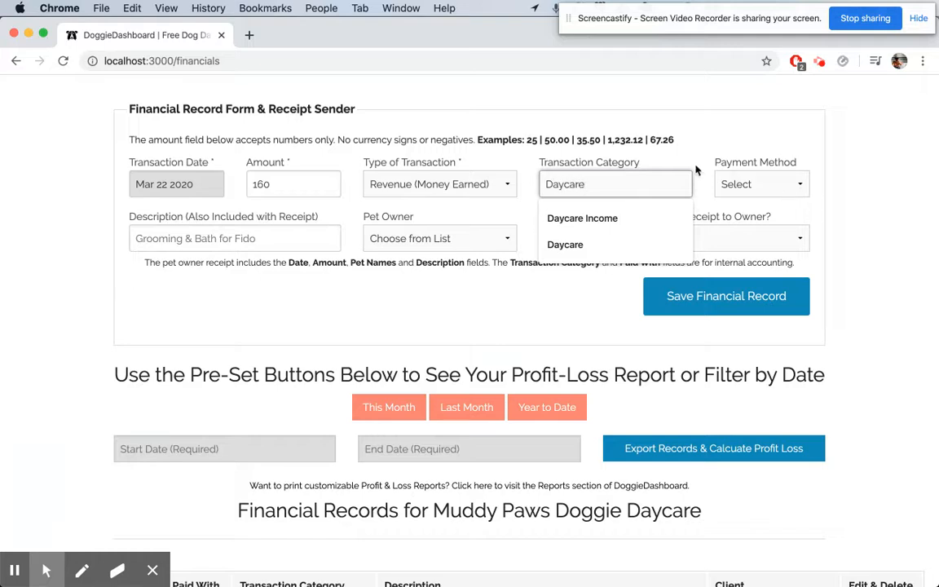
- Enter "Week of Daycare for Dogs" as the record's description
click(295, 238)
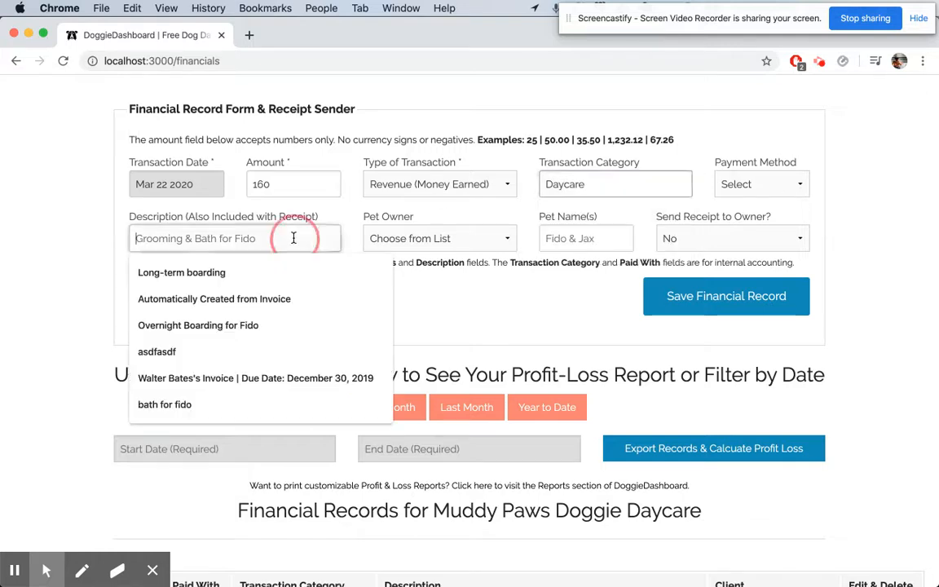
text(WEek)
key(BackSpace)
key(BackSpace)
key(BackSpace)
text(eek of)
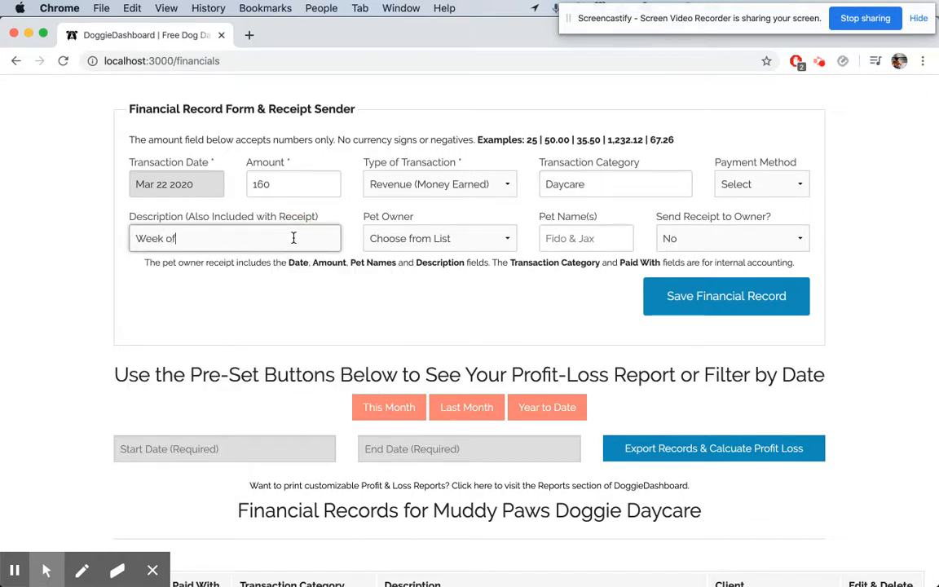
text( Daycare for Dogs)
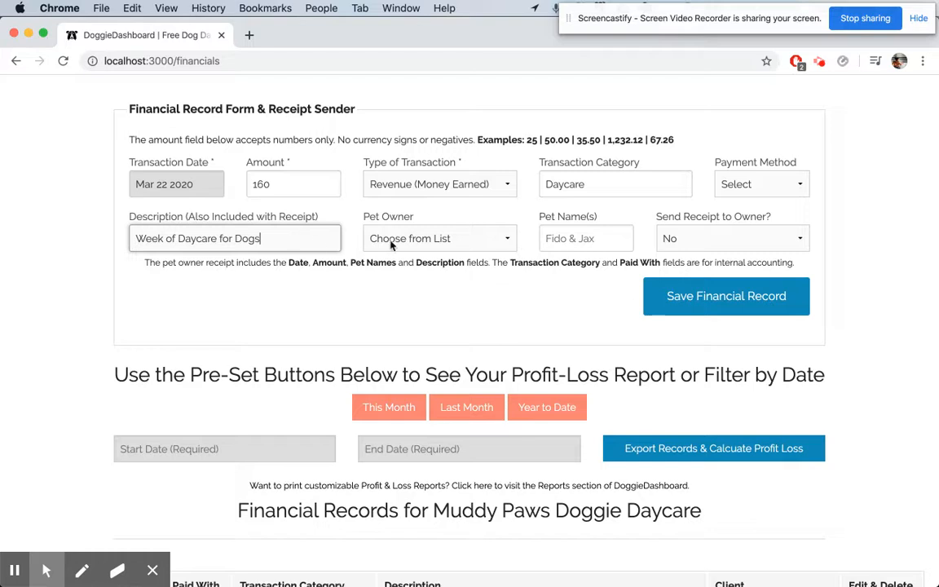
- Choose the client from the March 25, 2020 invoice as the pet owner and enter "Zeus & Zelda" as the pet names
click(399, 238)
click(413, 266)
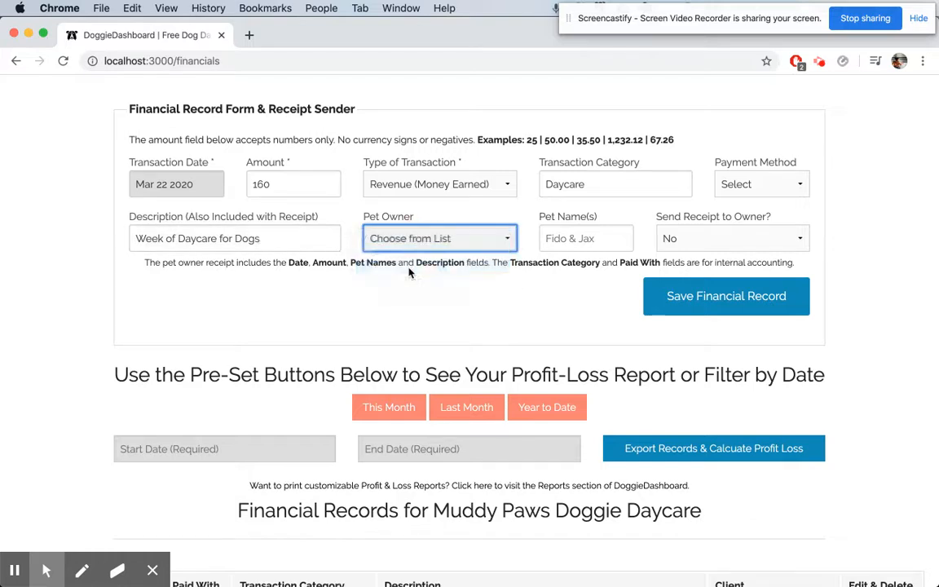
click(581, 239)
text(Zu)
key(BackSpace)
text(eux a)
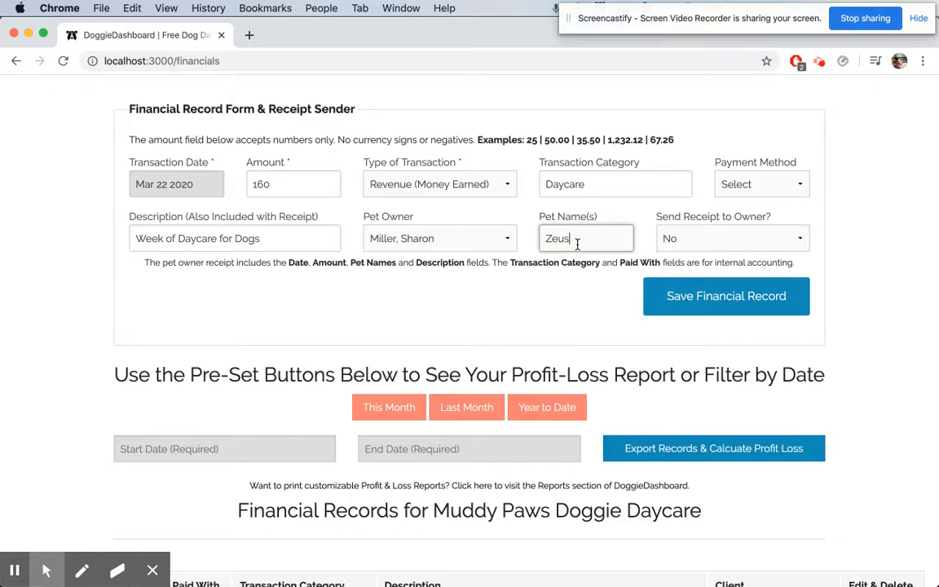
text( Zelda)
- Set the record to send a receipt to the owner, save it, and return to the financials page
click(718, 238)
click(703, 253)
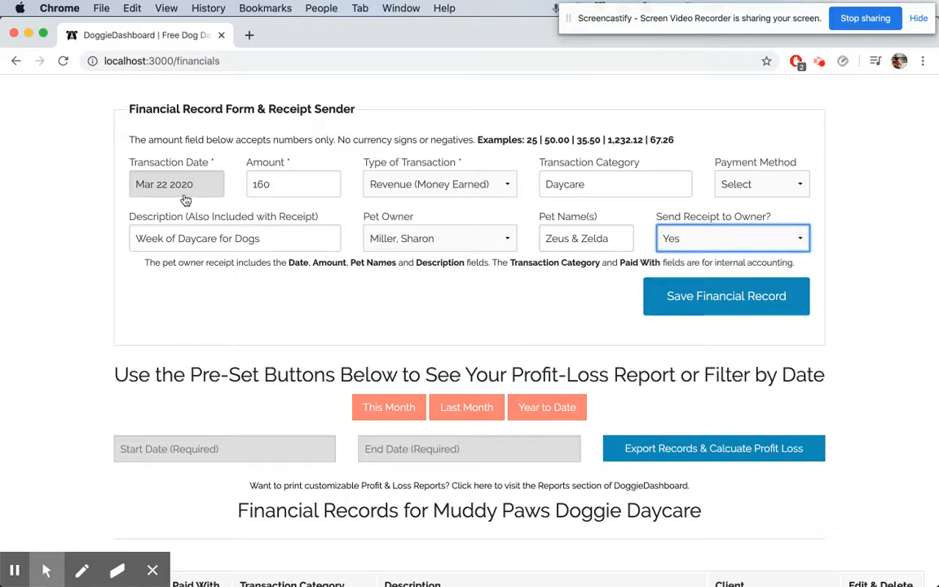
click(715, 296)
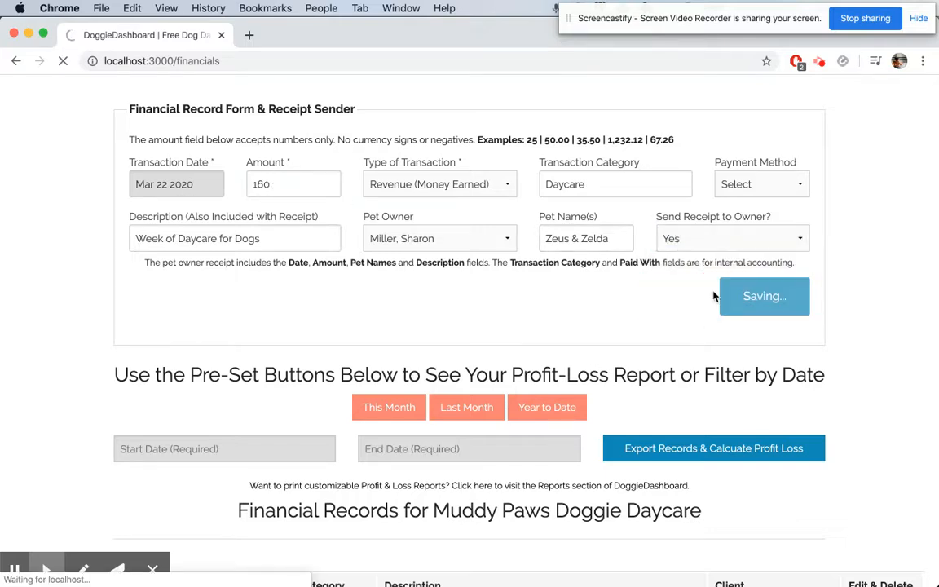
click(190, 37)
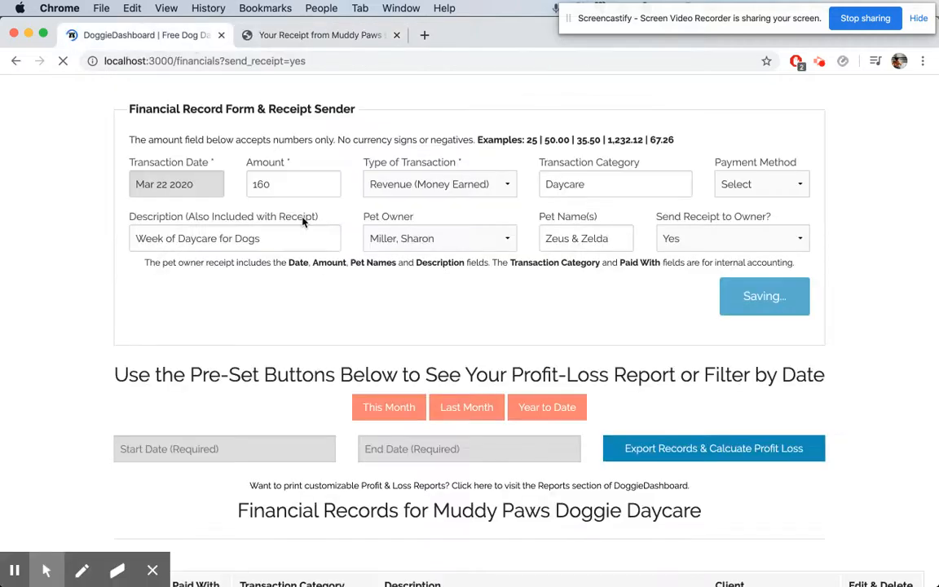
- Check the Mar 22, 2020 record's amount, category, client and description in the financial records table
scroll(324, 297, down, 6)
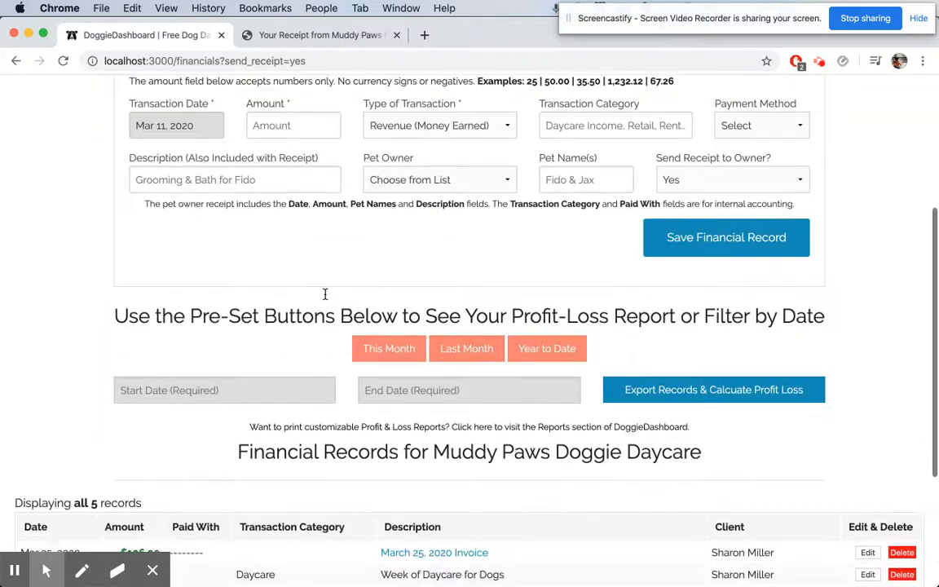
double_click(135, 373)
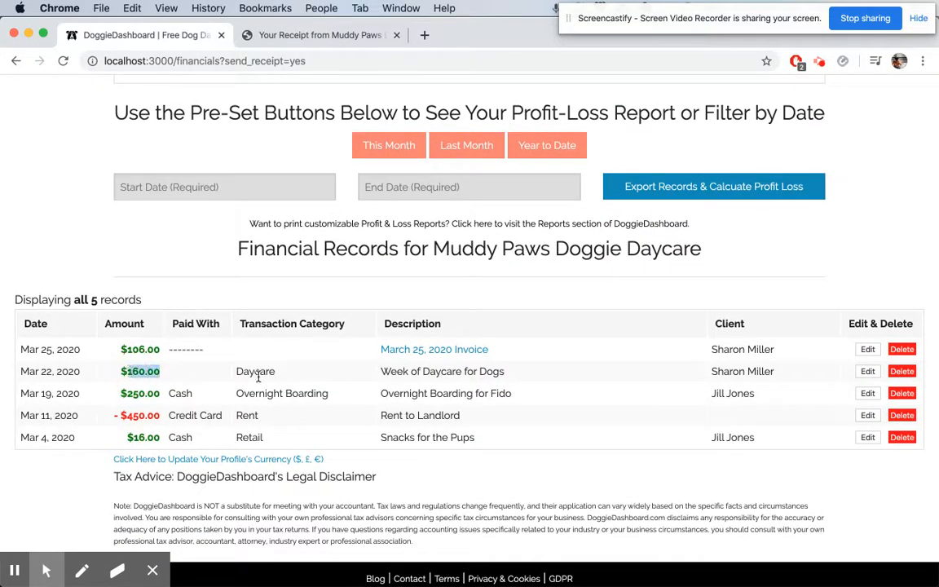
double_click(258, 376)
double_click(746, 371)
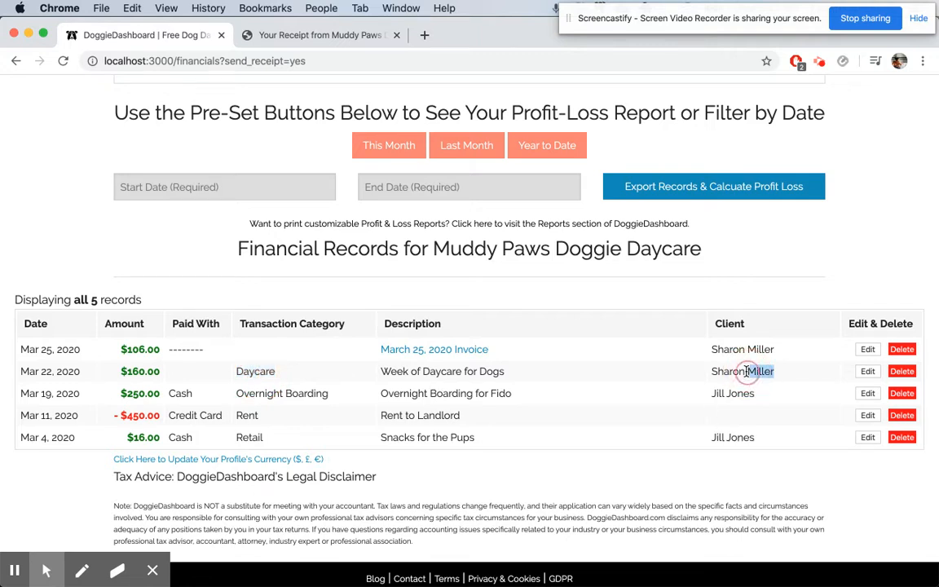
triple_click(440, 371)
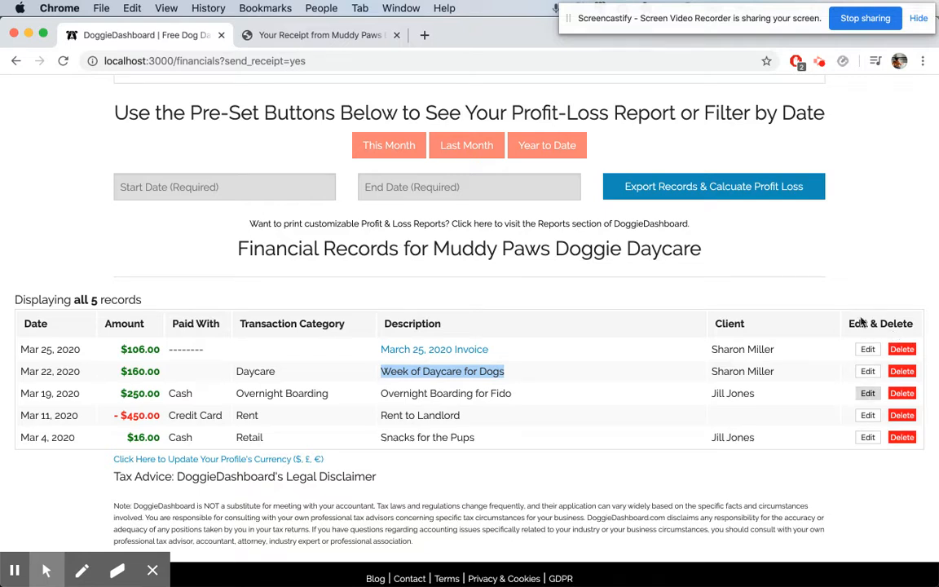
- Show the profit and loss report for this month and review its revenue, expense and profit figures
scroll(483, 314, up, 1)
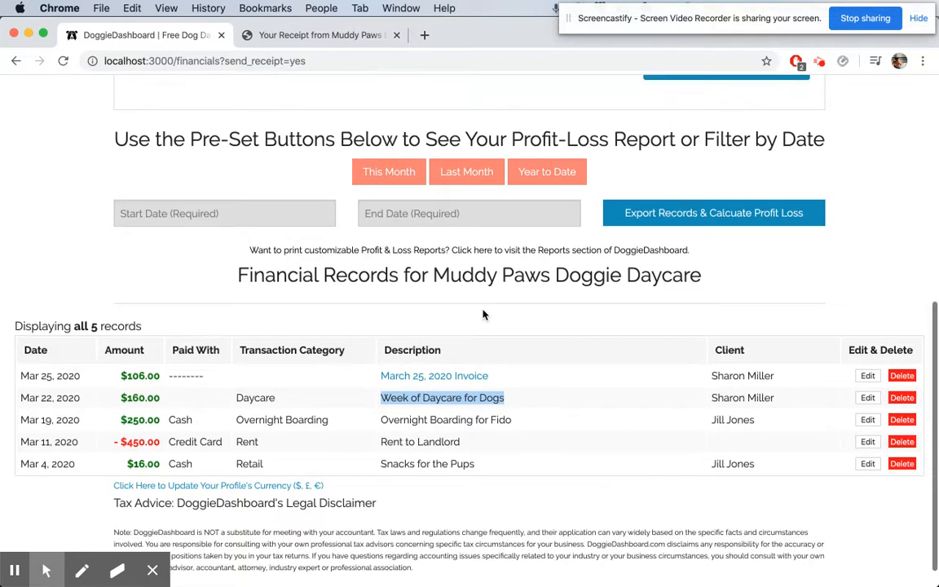
click(391, 173)
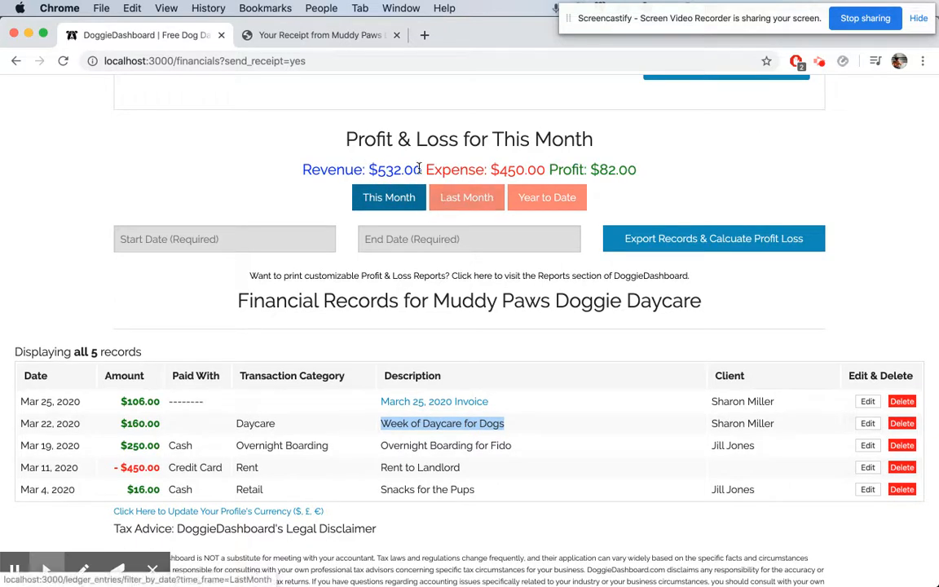
double_click(383, 169)
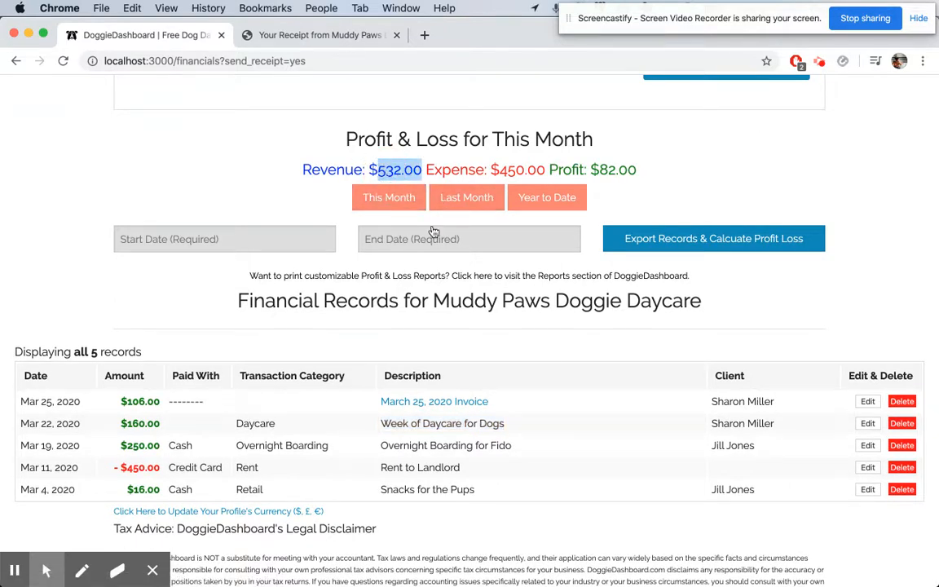
double_click(509, 168)
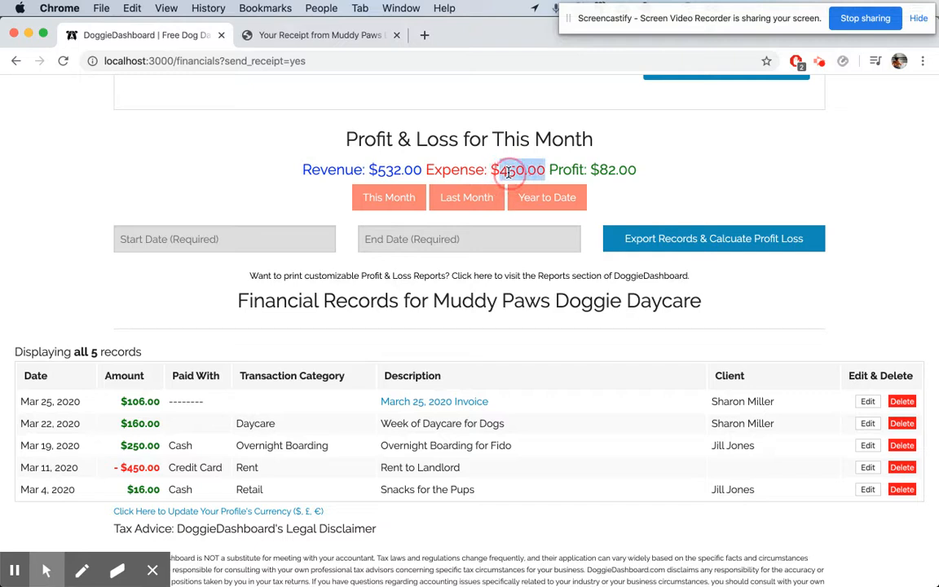
double_click(606, 173)
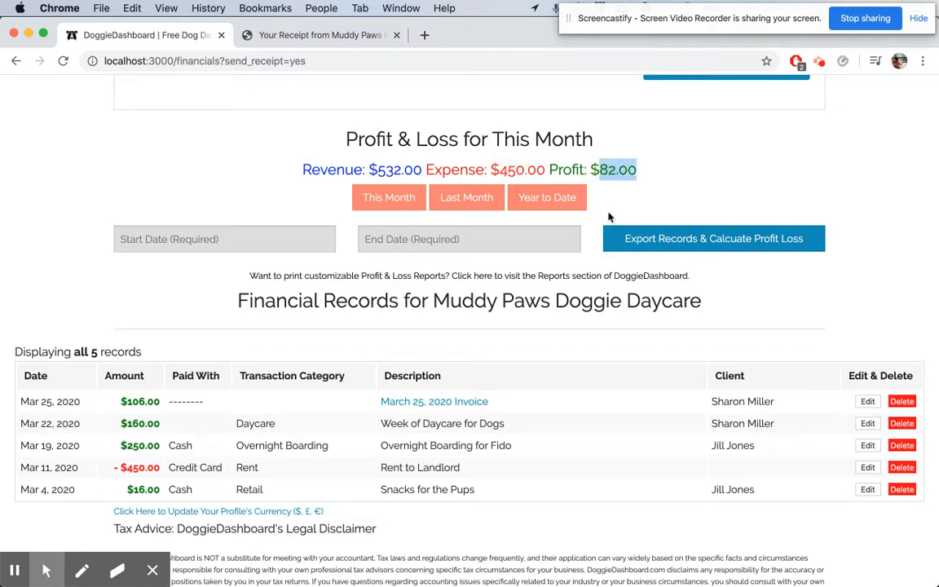
- Show the profit and loss reports for last month and the year to date, and review the yearly figures
click(479, 199)
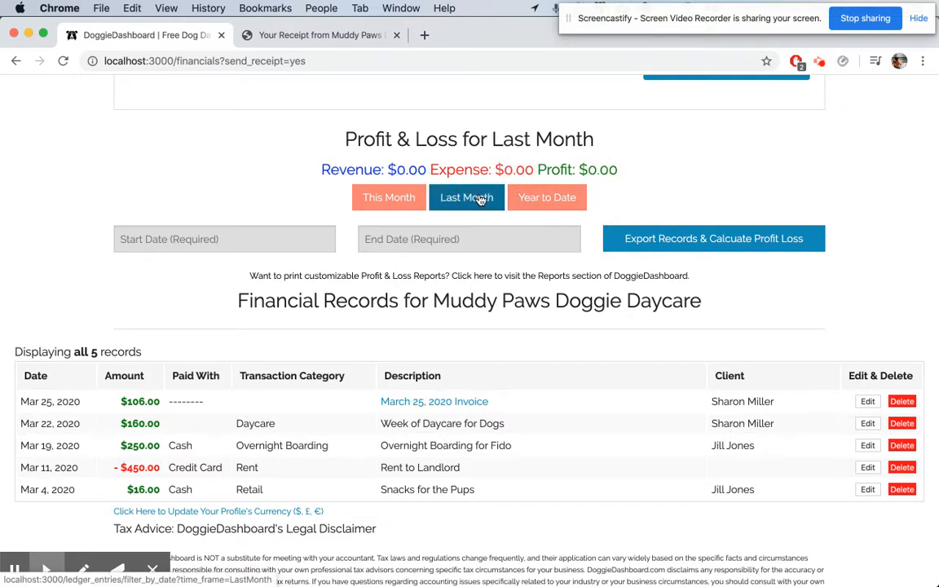
click(525, 199)
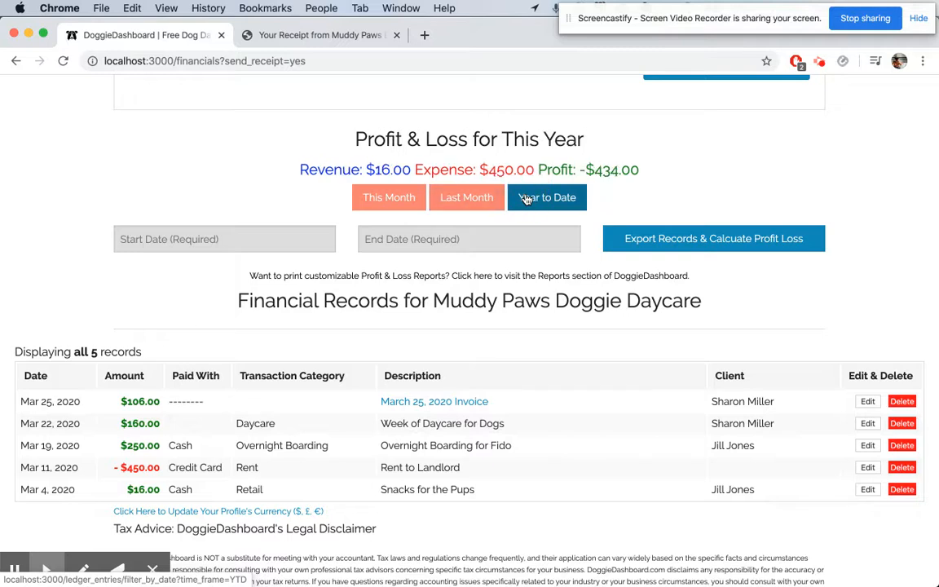
double_click(387, 171)
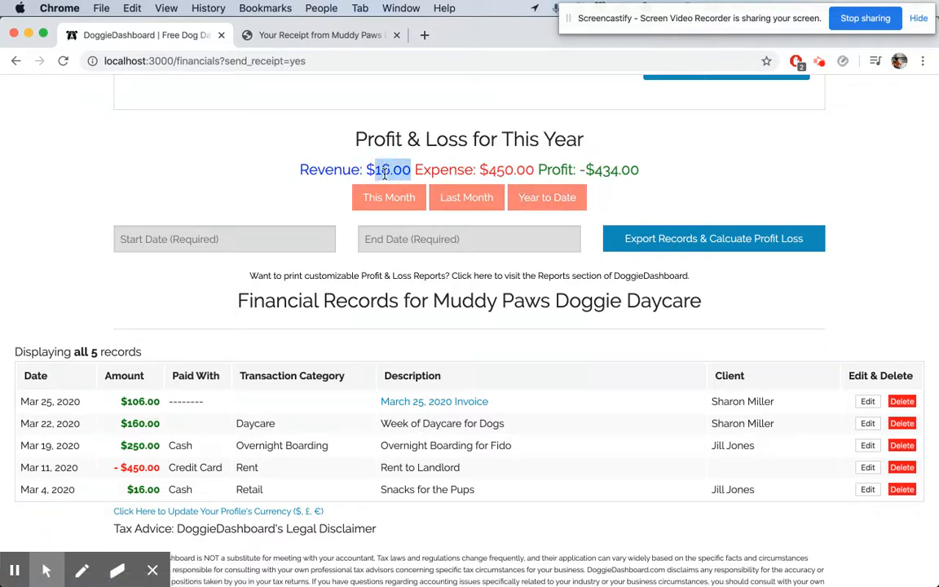
double_click(491, 171)
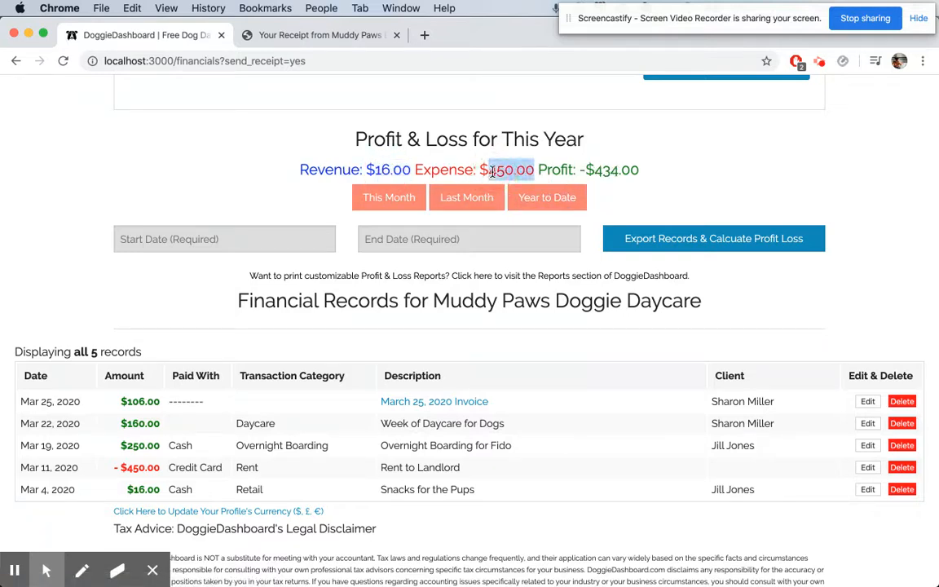
triple_click(636, 171)
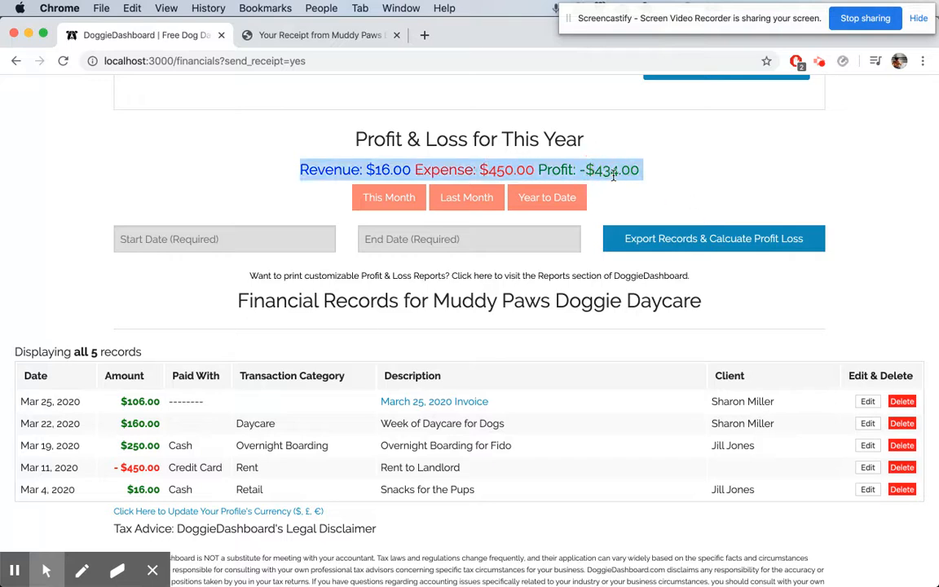
click(660, 187)
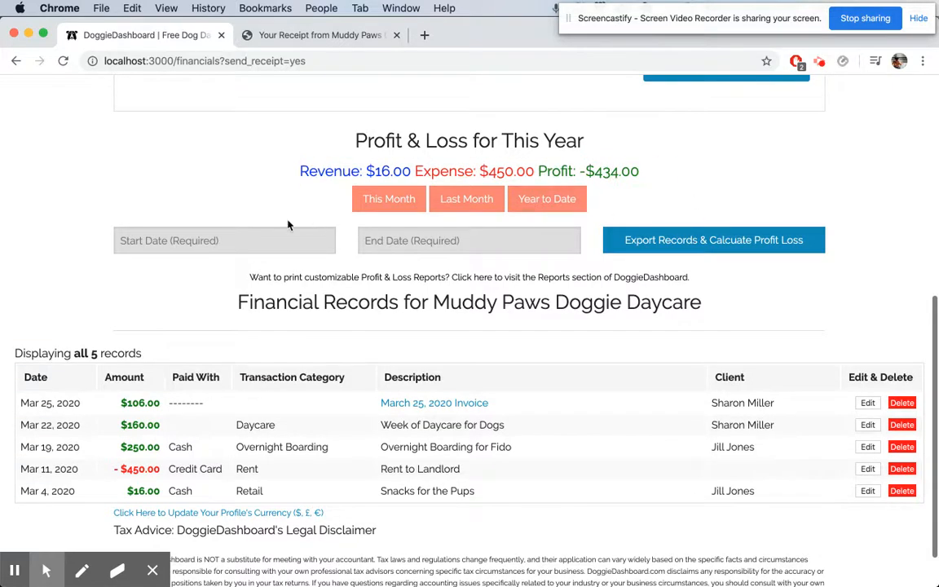
- Set the profit and loss date range from Mar 1 2020 to Mar 31 2020
click(235, 243)
click(131, 329)
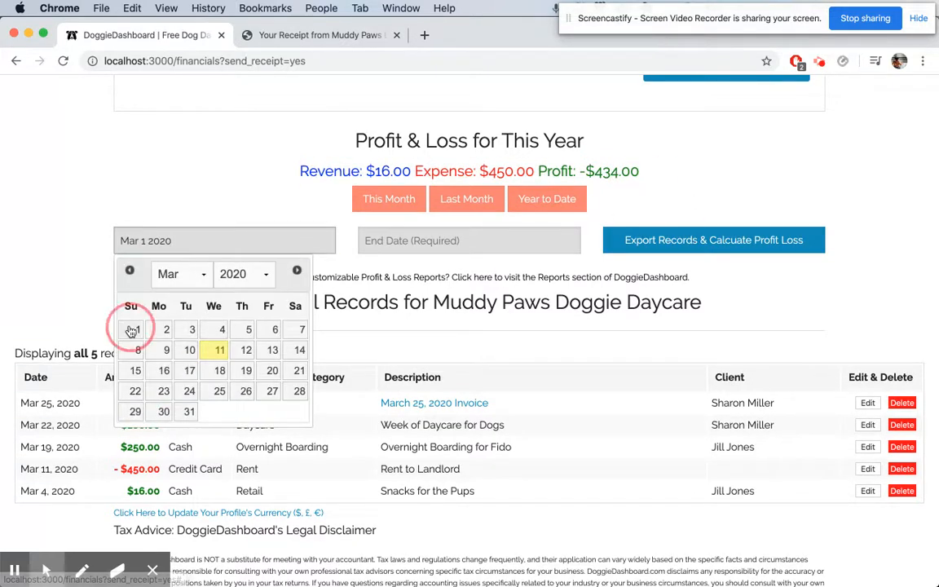
click(393, 244)
click(436, 411)
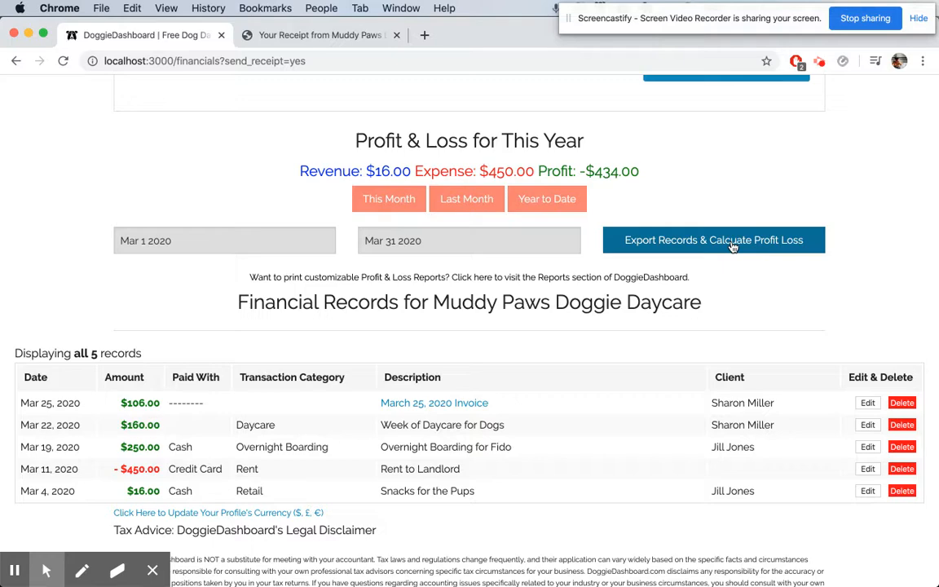
- Review the service date, pets, description and price on the receipt e-mailed to the owner, and close the receipt
scroll(732, 246, up, 5)
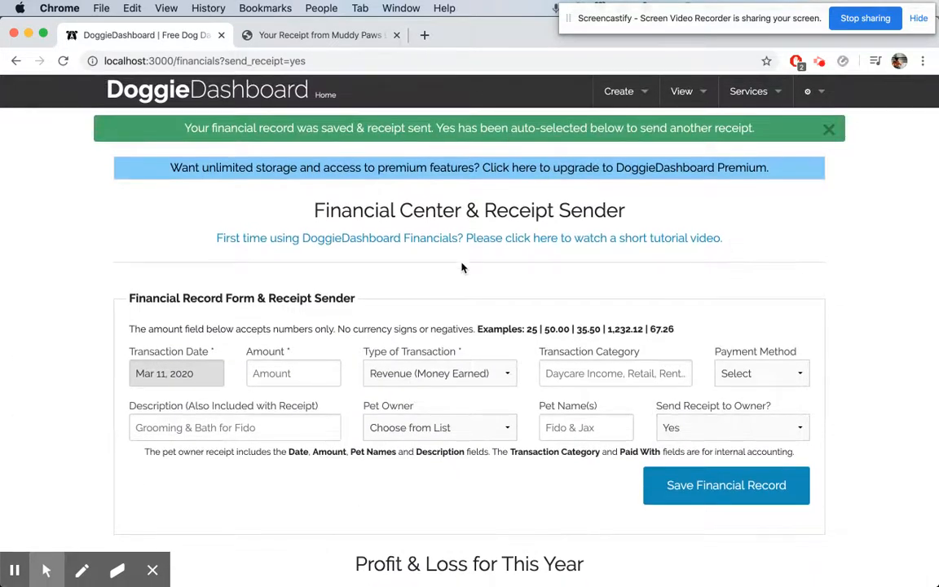
click(318, 37)
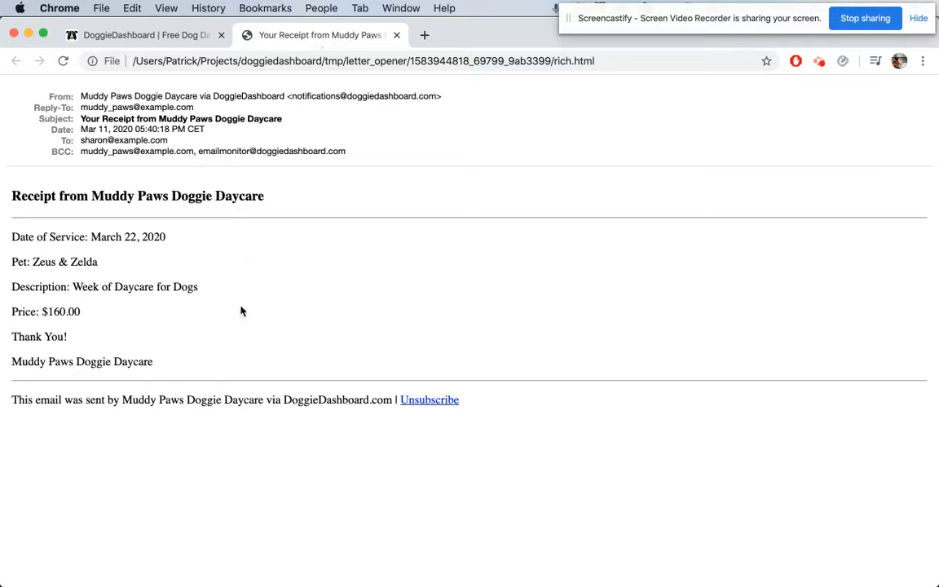
scroll(128, 323, down, 2)
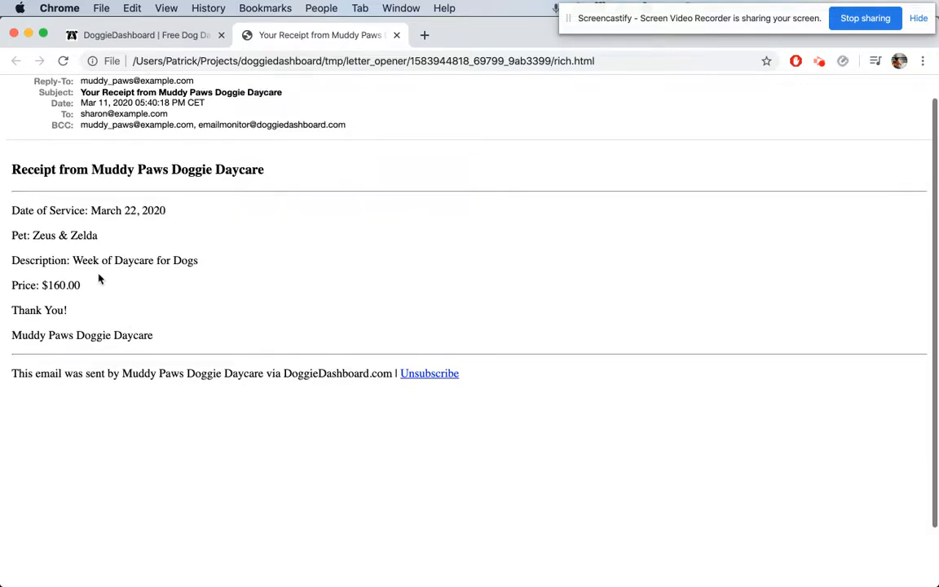
scroll(99, 277, up, 2)
triple_click(108, 232)
triple_click(68, 263)
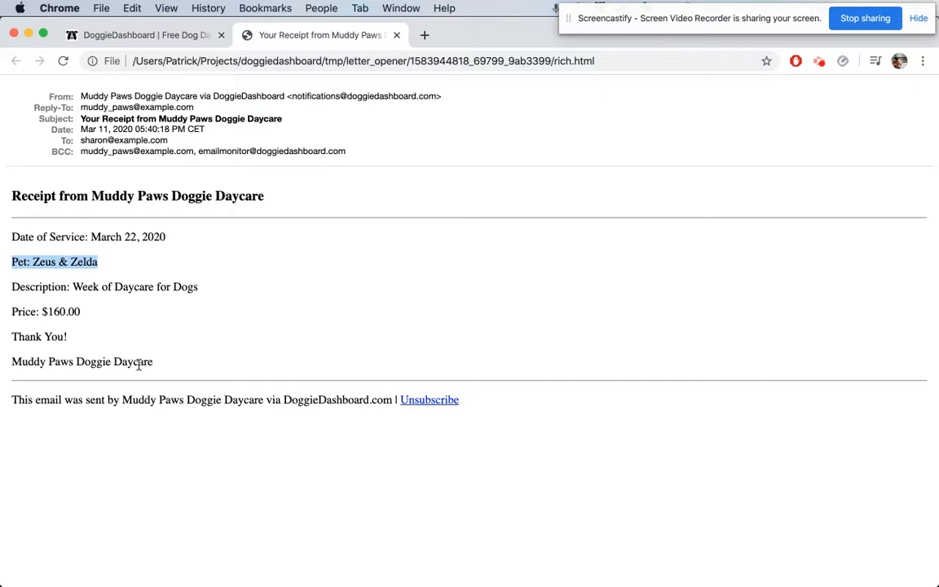
triple_click(119, 287)
triple_click(65, 310)
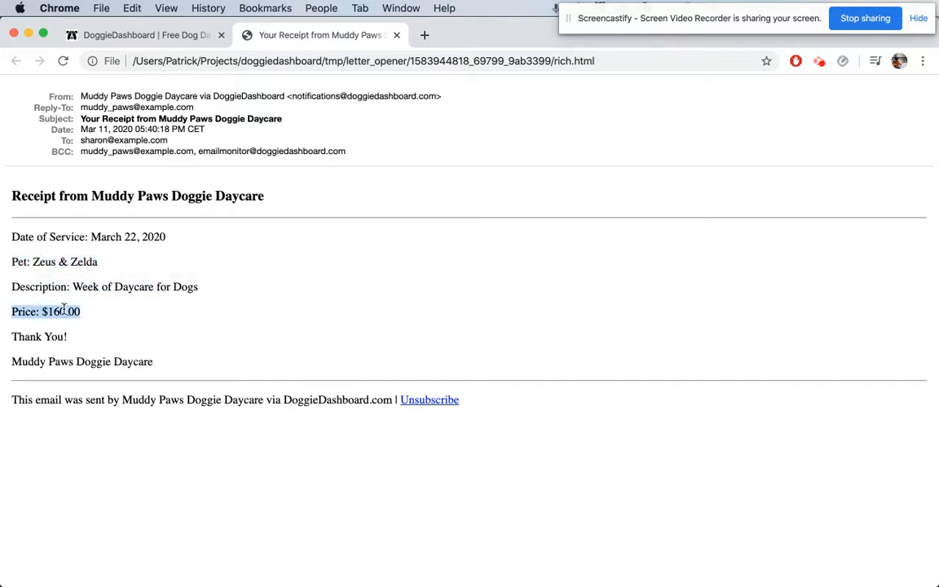
click(397, 35)
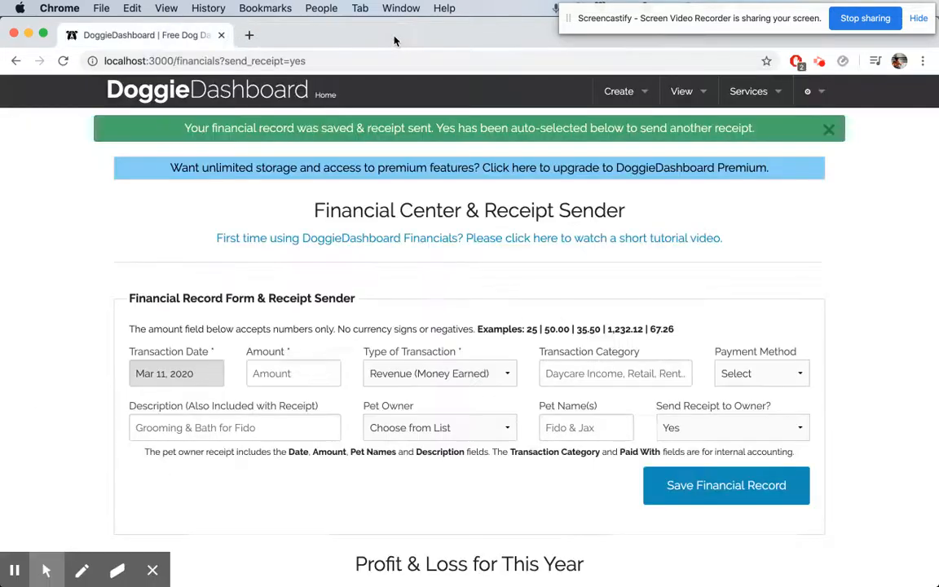
- Dismiss the saved-record notification and return to the DoggieDashboard home page
click(829, 129)
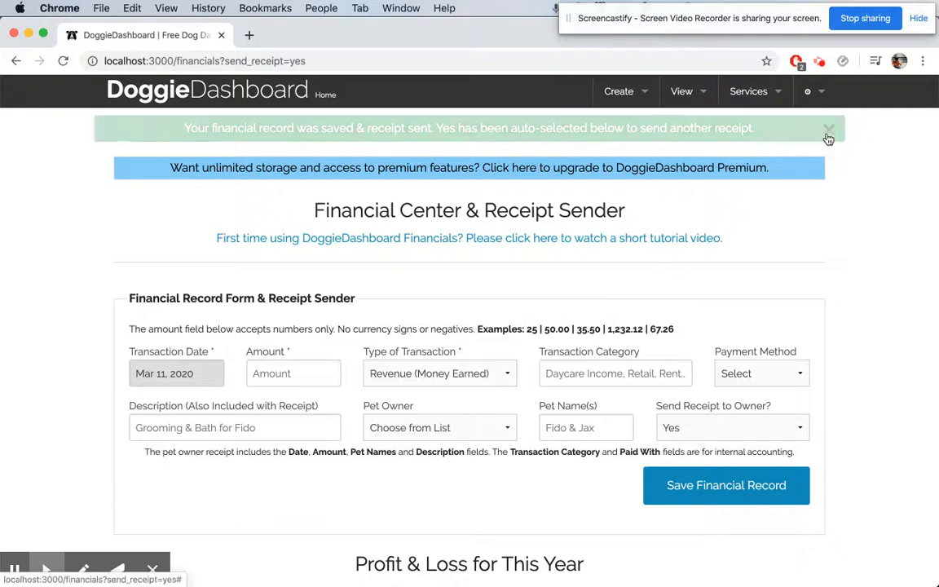
scroll(754, 373, down, 5)
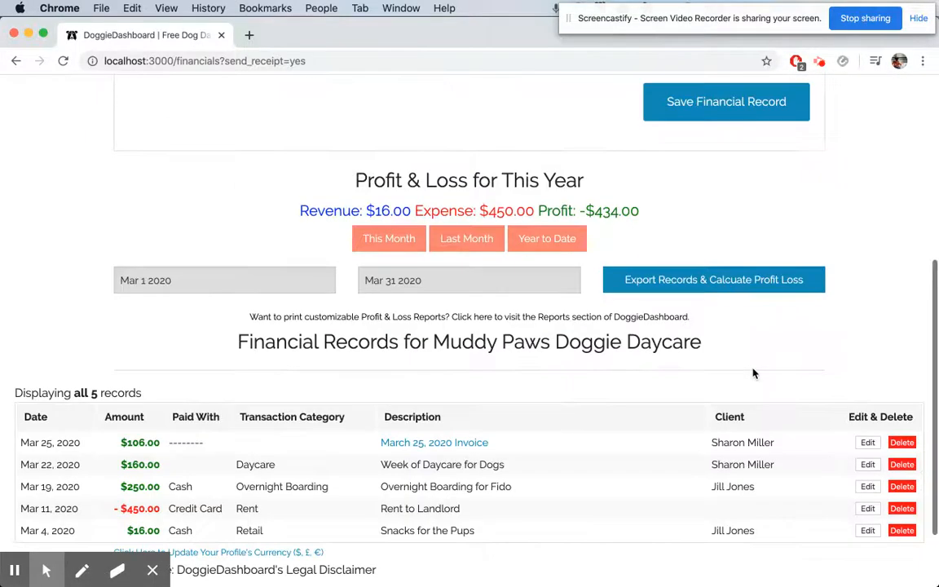
scroll(754, 374, up, 5)
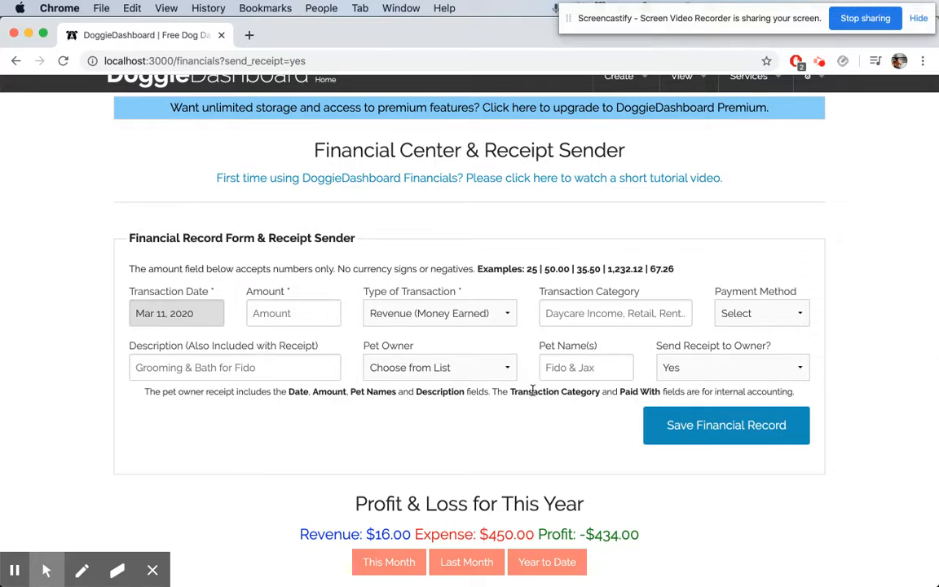
scroll(532, 391, up, 1)
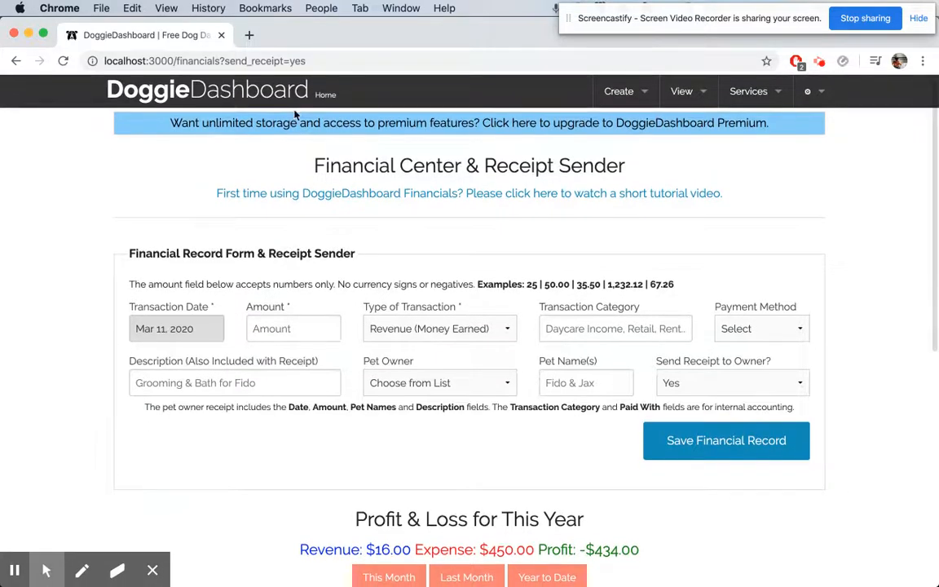
click(274, 96)
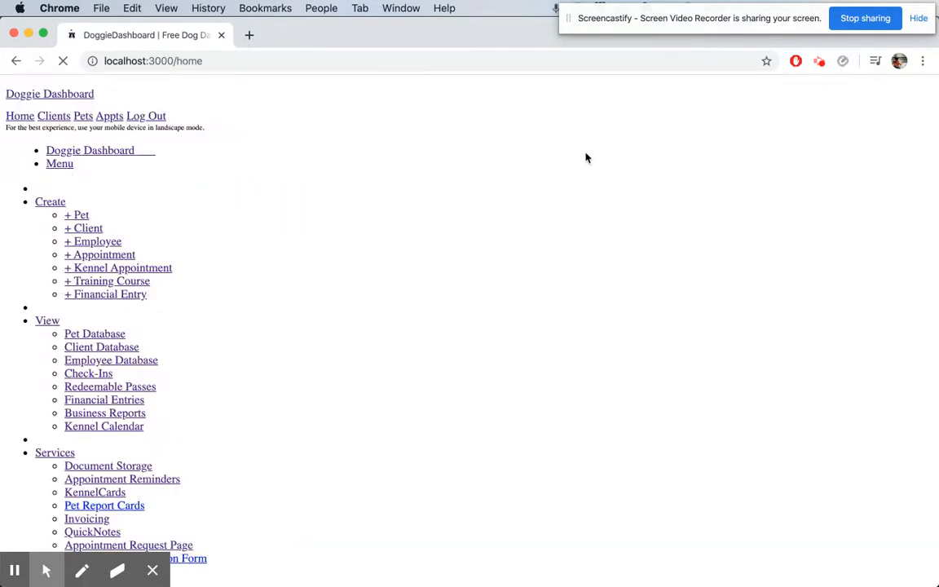